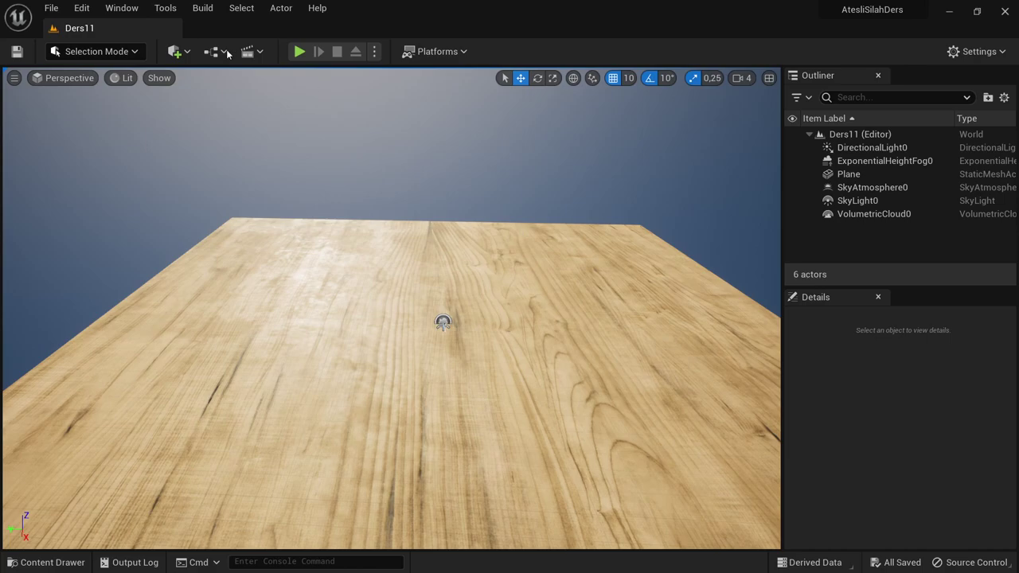
Step: In World Settings, set GameMode Override to GameMode and save the level
click(111, 8)
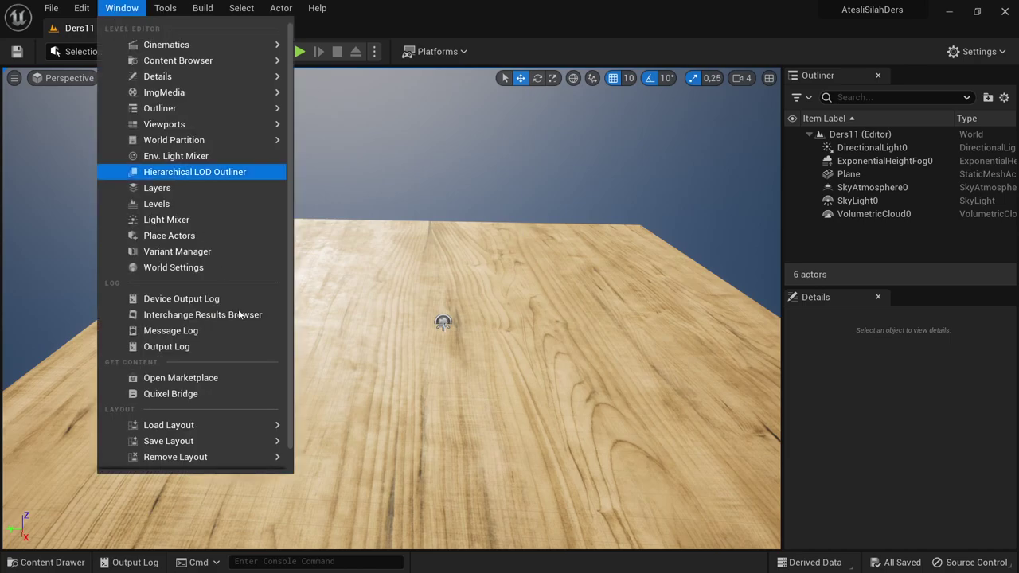
click(157, 269)
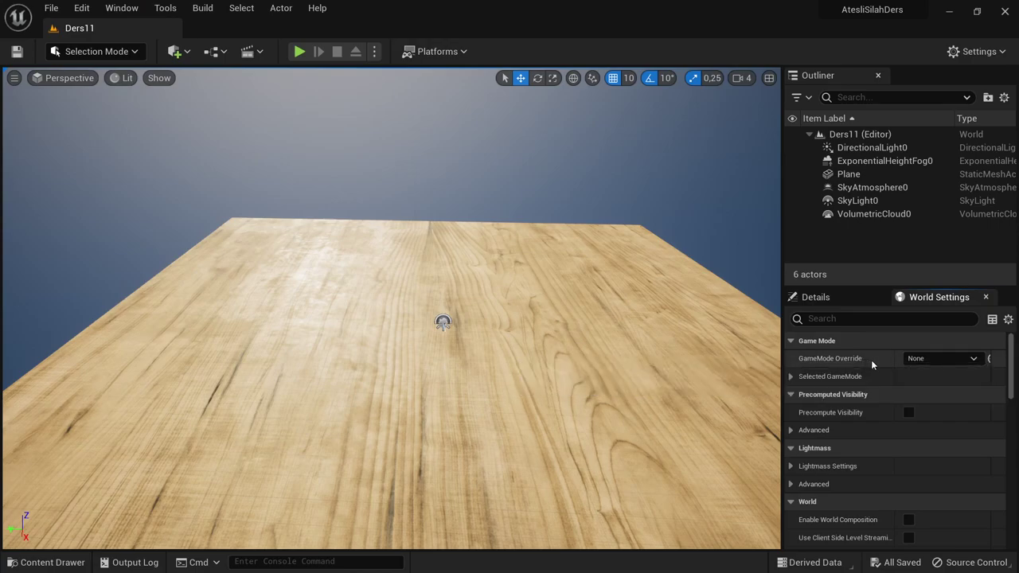
click(936, 358)
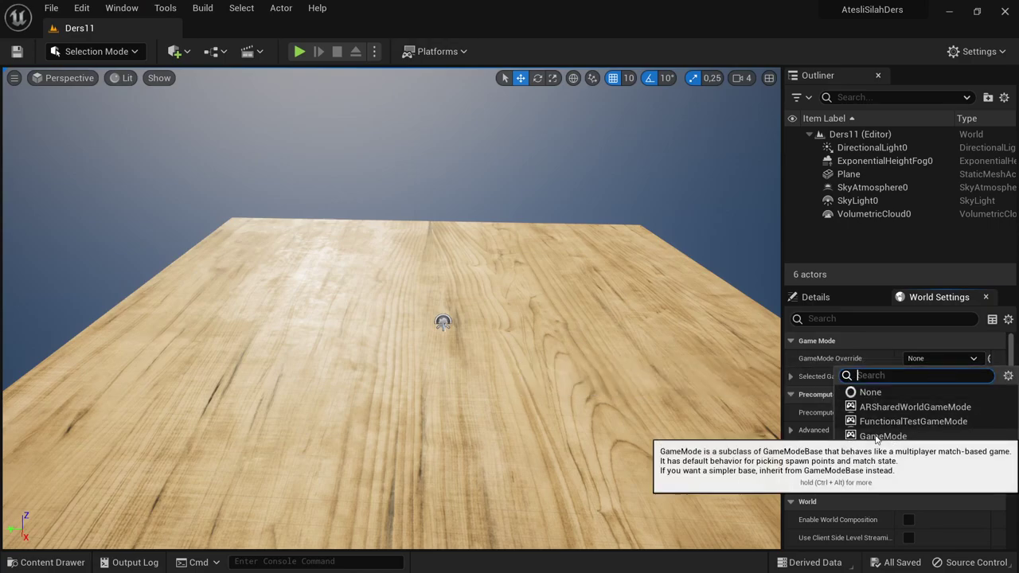
click(880, 439)
key(ctrl+s)
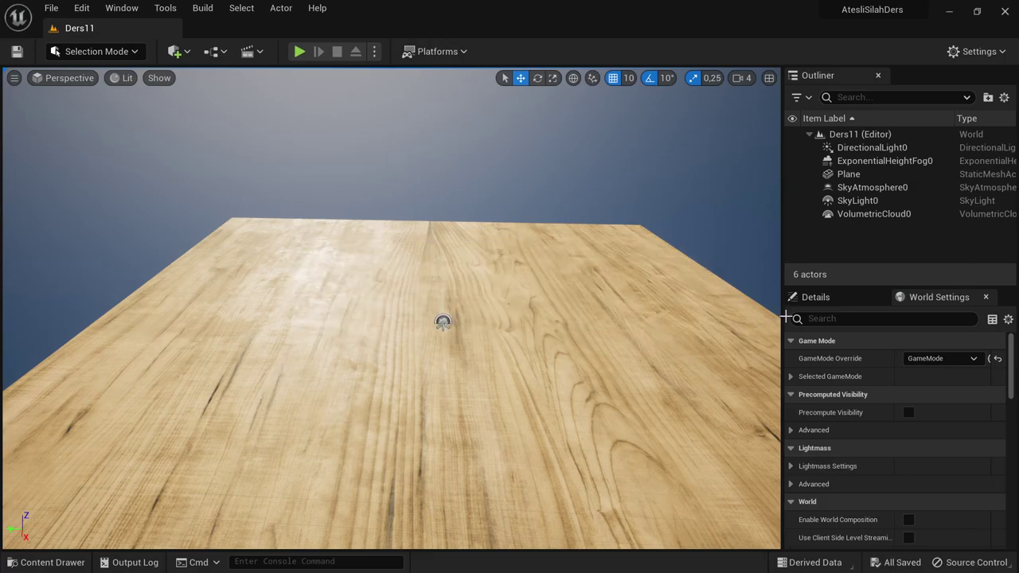
click(840, 300)
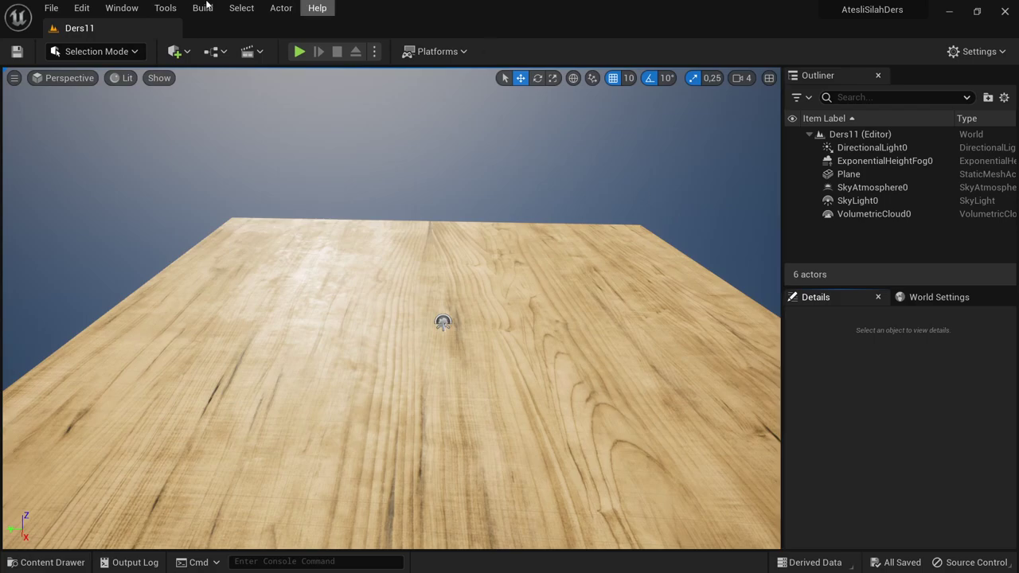
Step: Drag a Cube from Place Actors' Shapes onto the wooden floor and raise it along Z
click(122, 8)
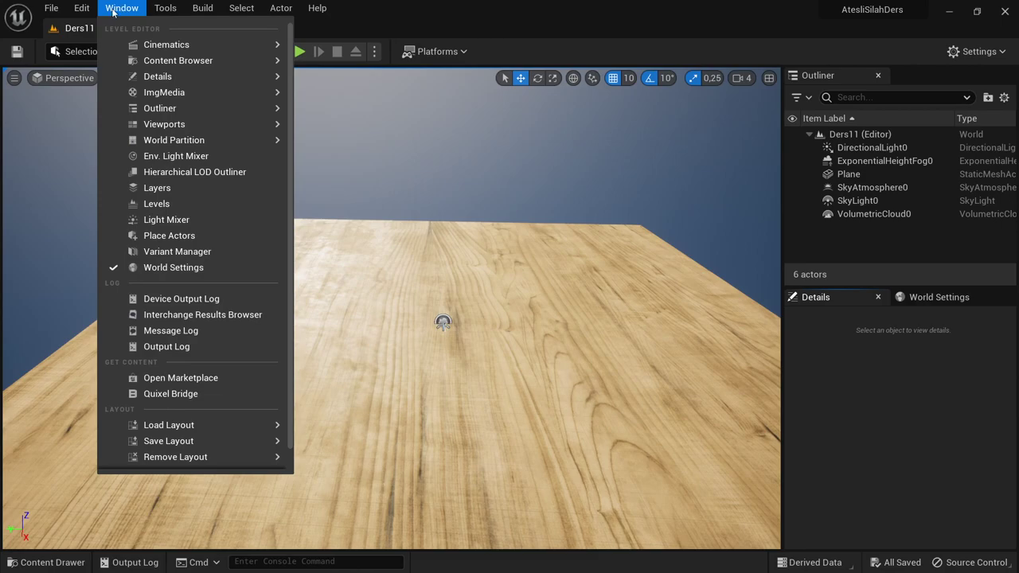
click(133, 237)
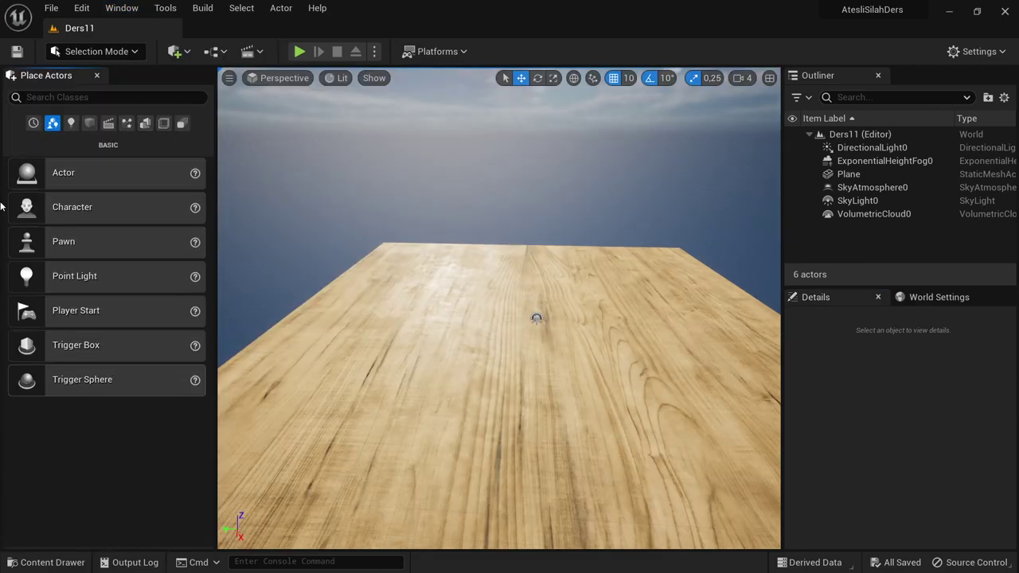
click(89, 125)
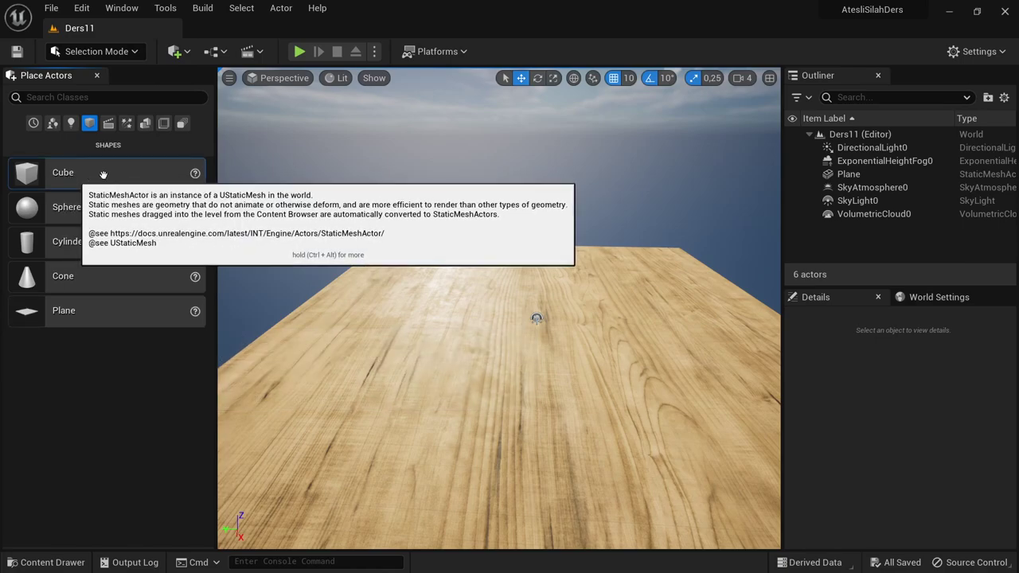
mouse_move(71, 177)
mouse_down()
mouse_move(504, 328)
mouse_move(503, 346)
mouse_up()
drag(506, 305, 506, 265)
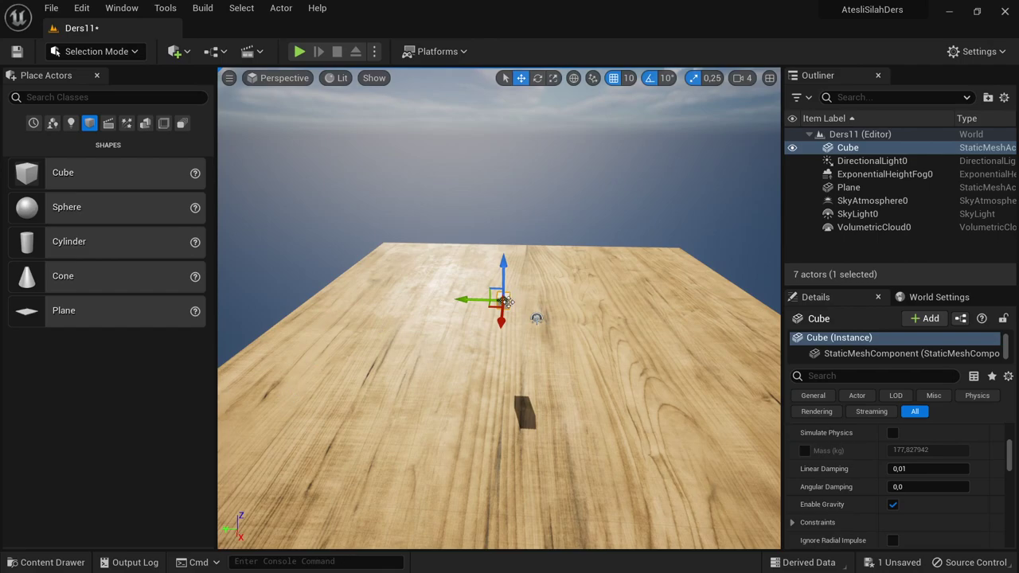
Step: Turn on Simulate Physics for the cube and save the level
scroll(907, 454, up, 2)
scroll(910, 456, up, 1)
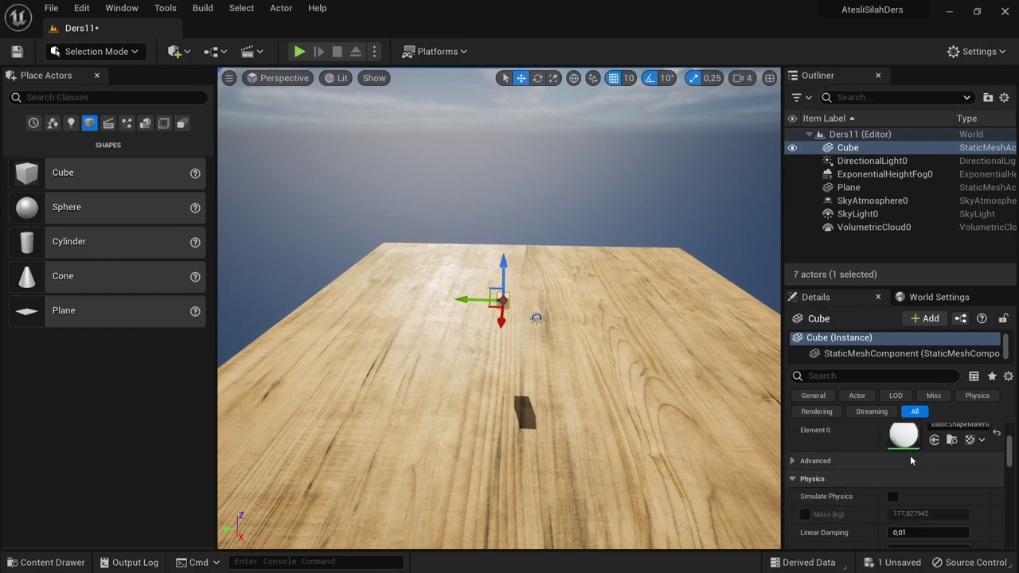
scroll(908, 455, up, 2)
scroll(902, 455, up, 3)
scroll(902, 456, down, 2)
scroll(899, 455, down, 3)
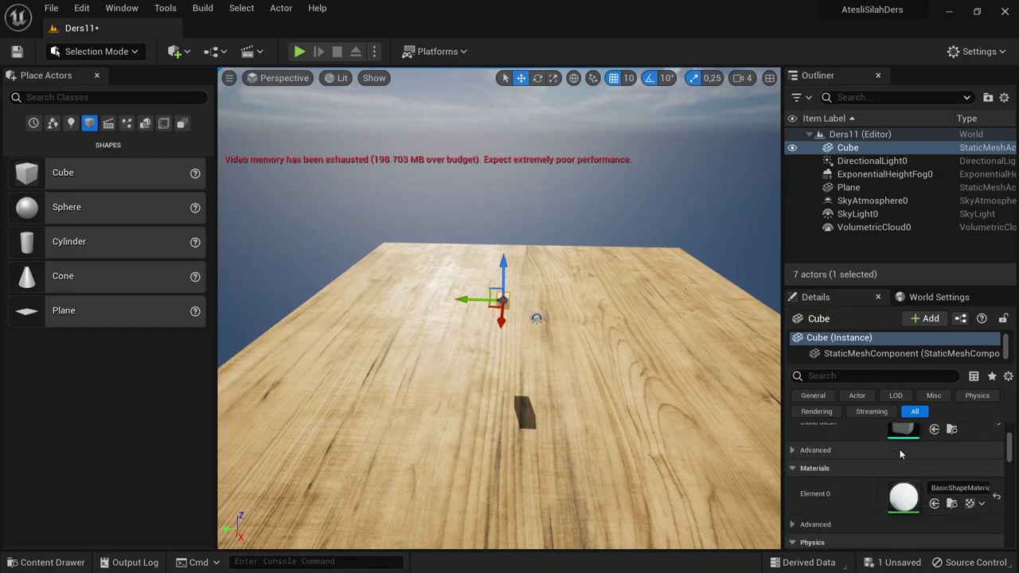
scroll(896, 457, down, 1)
scroll(891, 460, down, 1)
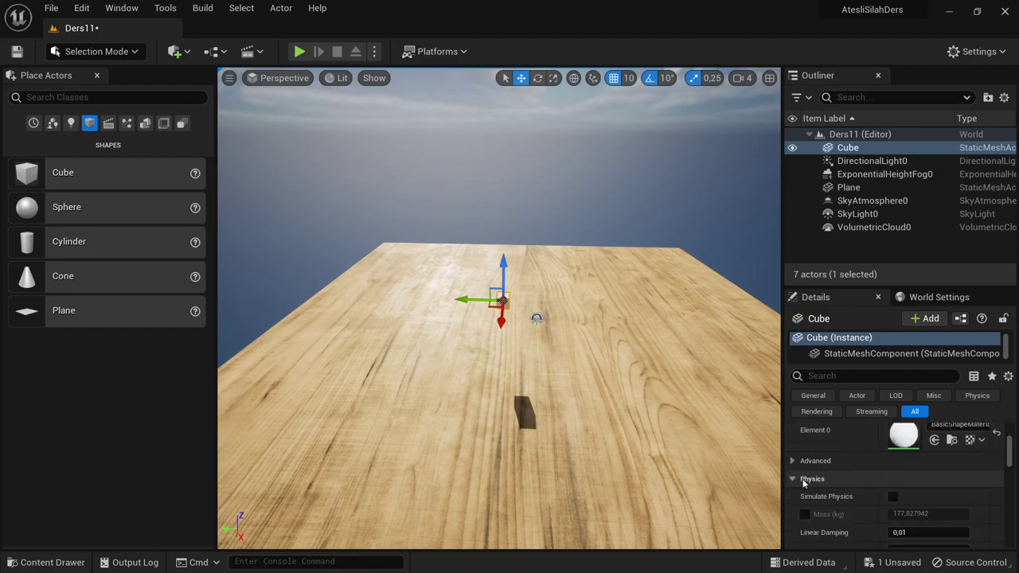
scroll(828, 482, down, 1)
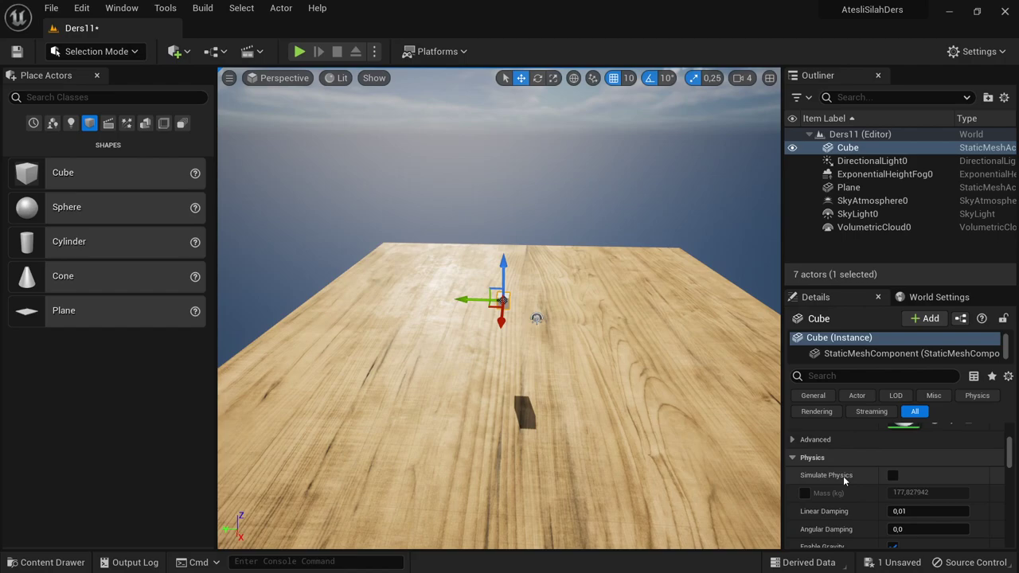
click(893, 476)
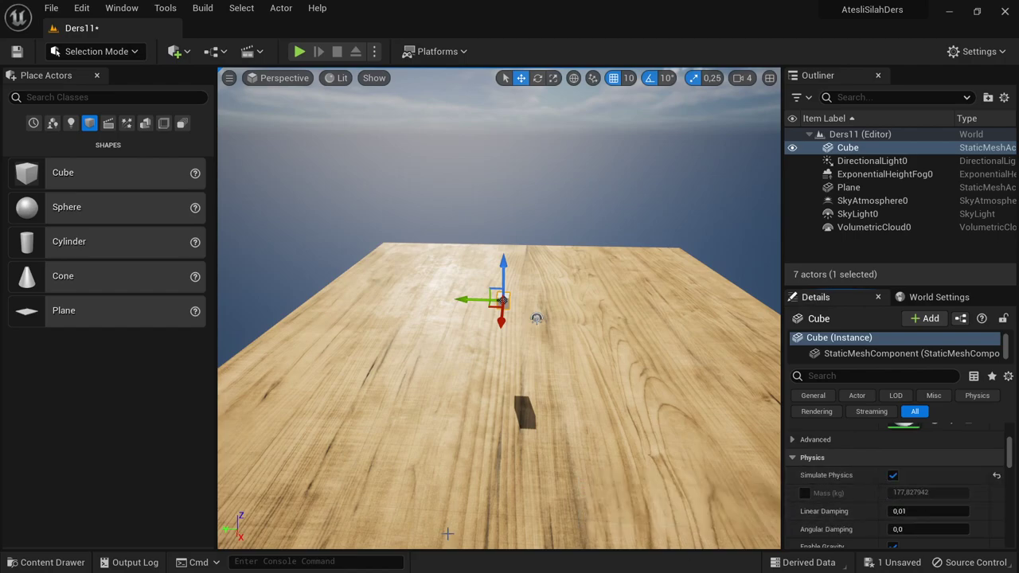
key(ctrl+s)
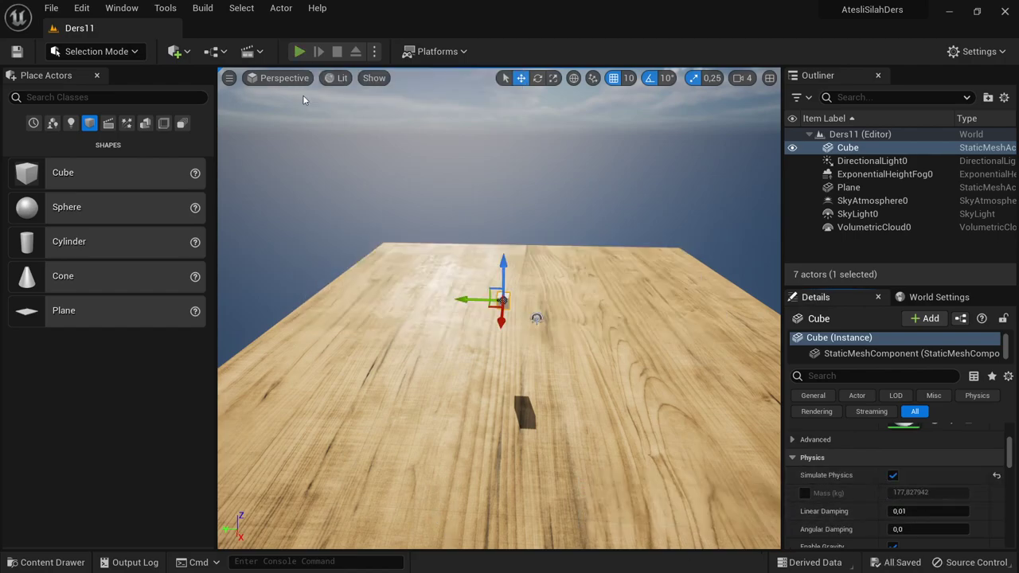
Step: Play-test the level to watch the physics cube fall, then stop
key(alt+p)
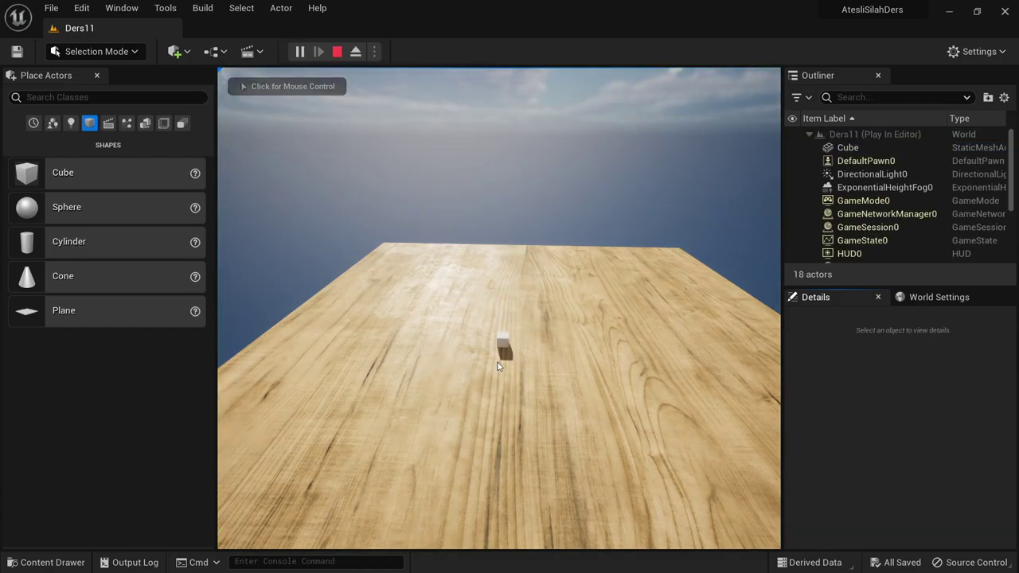
click(504, 356)
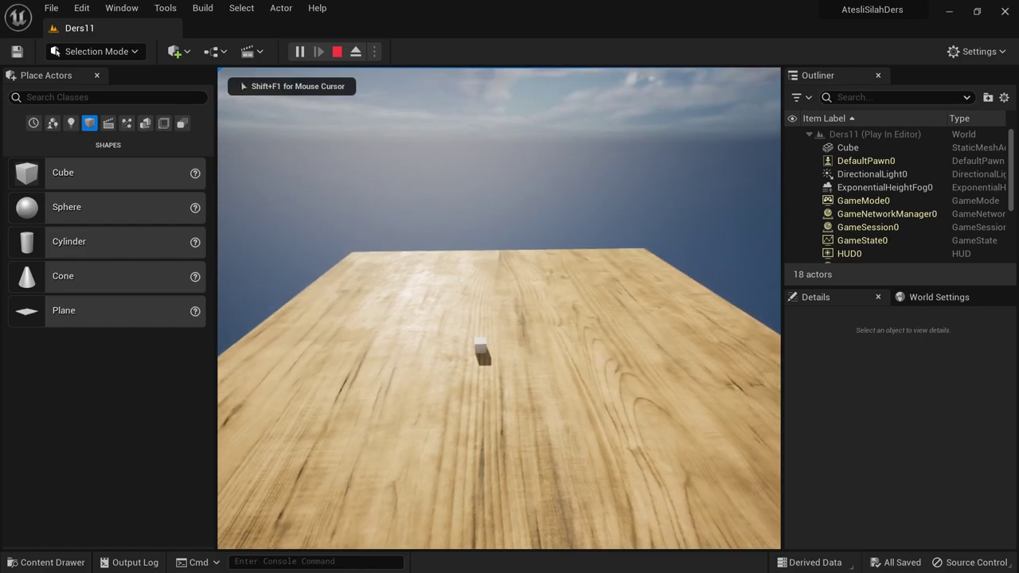
key(Escape)
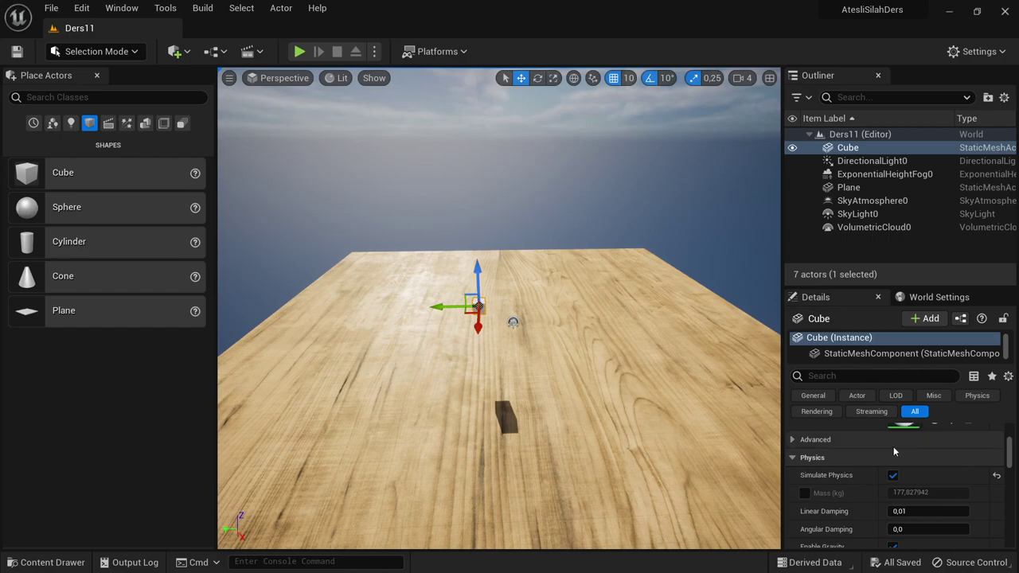
Step: Turn Simulate Physics off, save and play-test with the cube staying aloft, then re-enable it
click(892, 476)
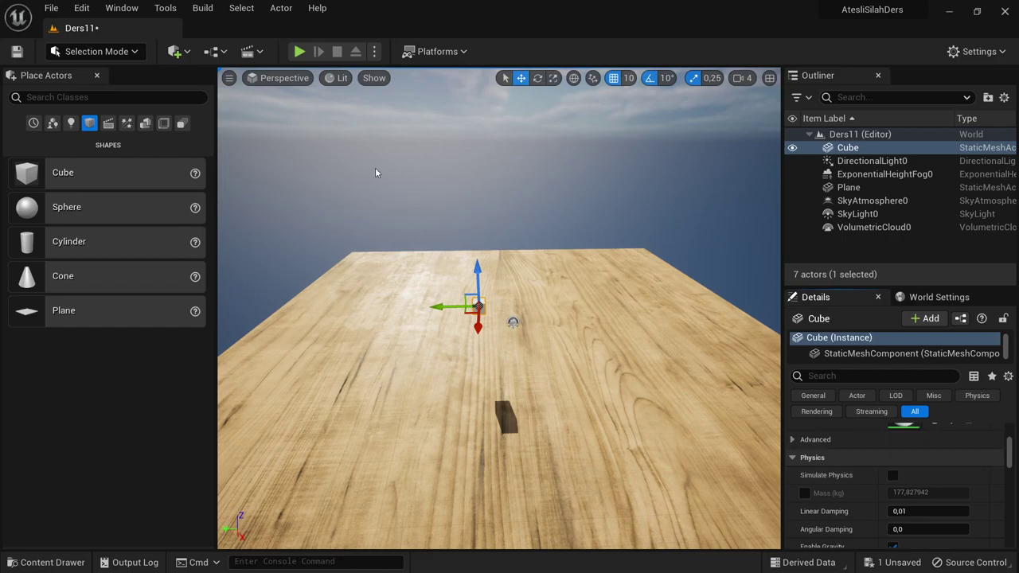
key(ctrl+s)
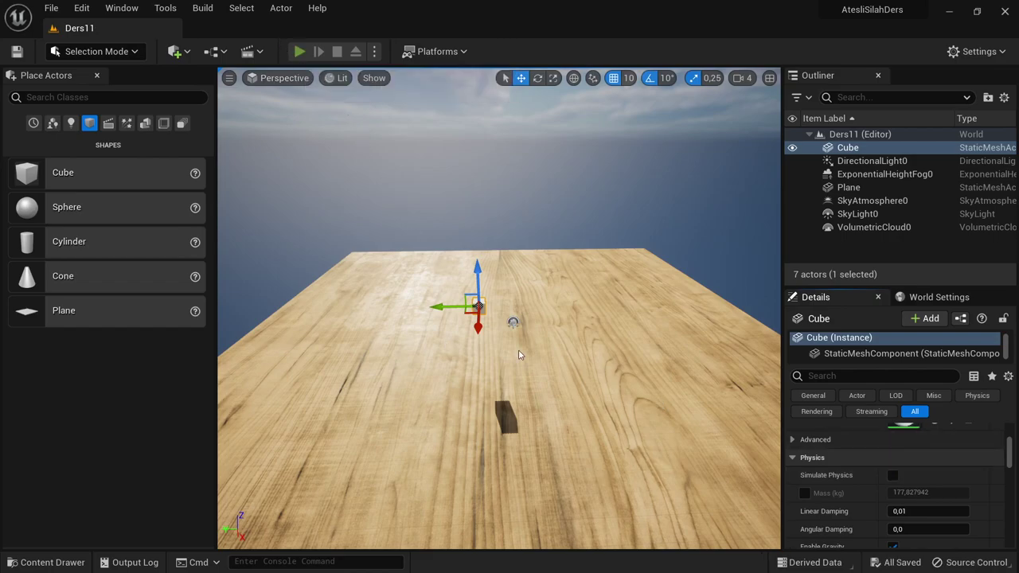
key(alt+p)
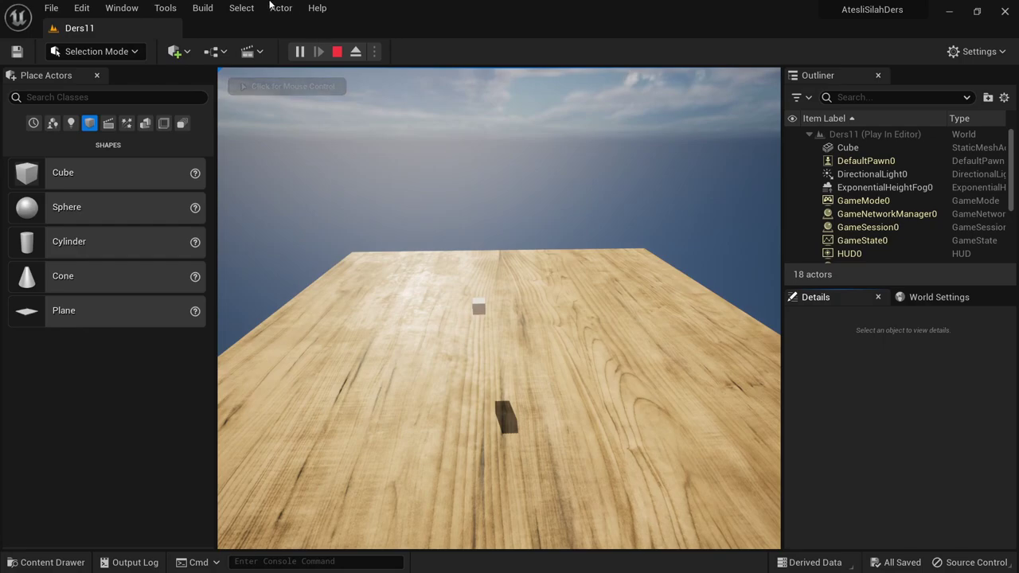
click(337, 51)
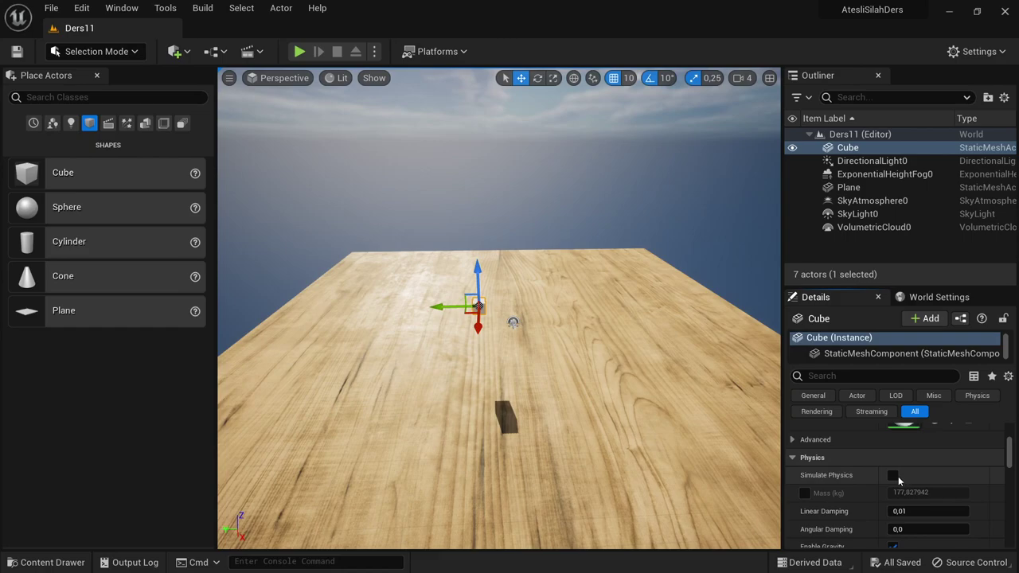
click(893, 475)
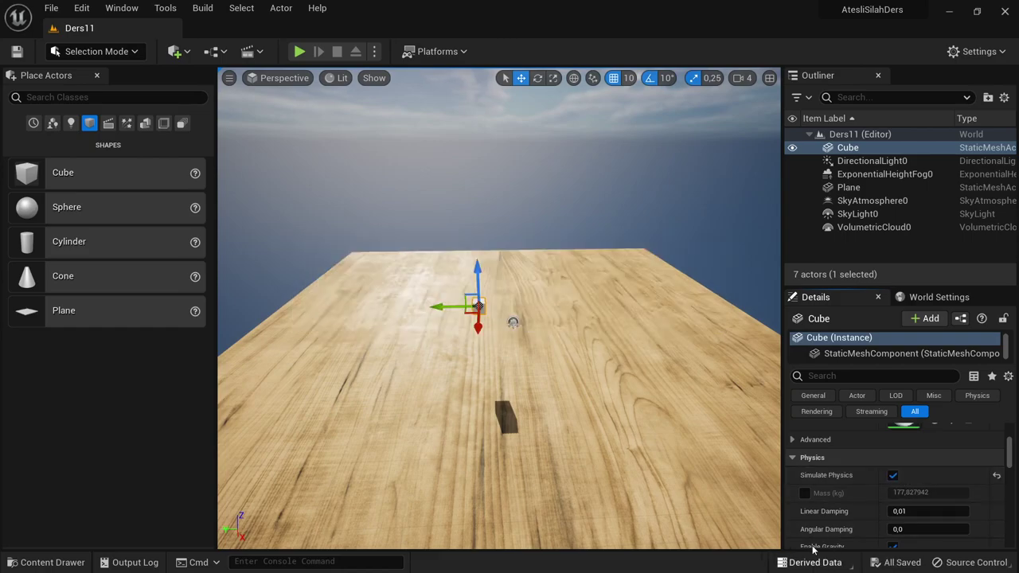
scroll(833, 491, down, 1)
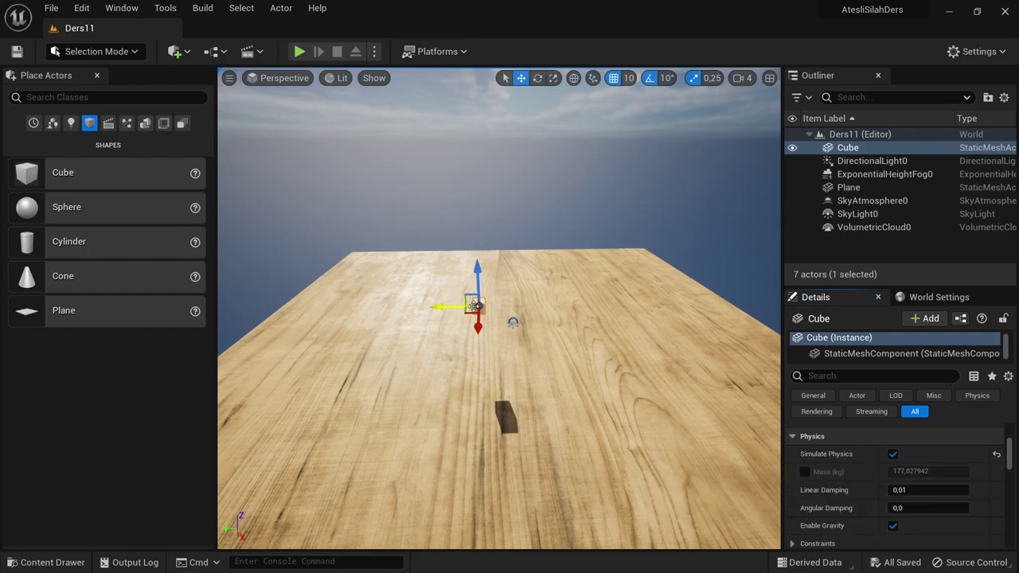
Step: Try a Mass override, revert to the computed 177,827942 kg, and untick Enable Gravity
click(805, 472)
click(911, 471)
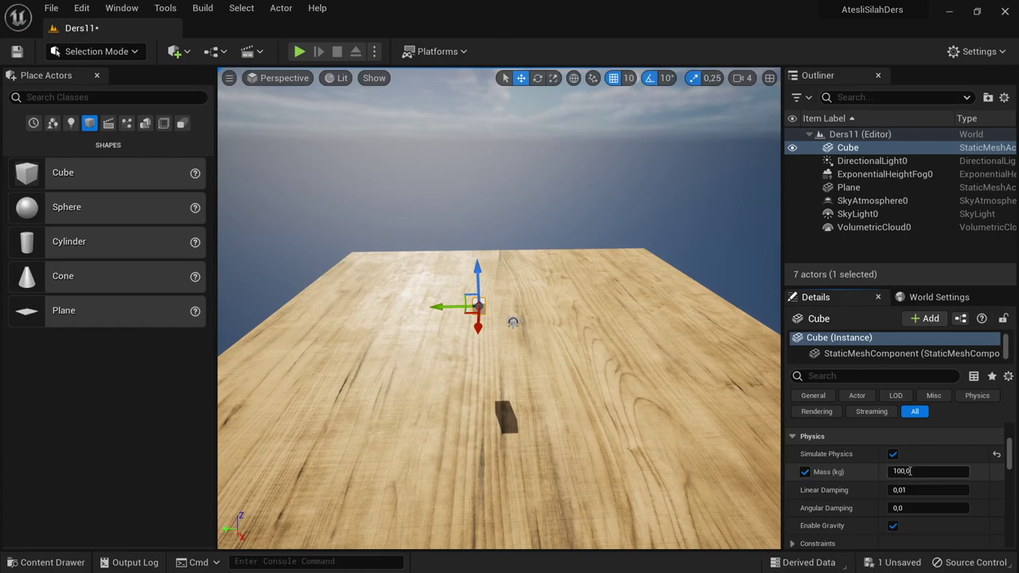
double_click(927, 471)
click(805, 472)
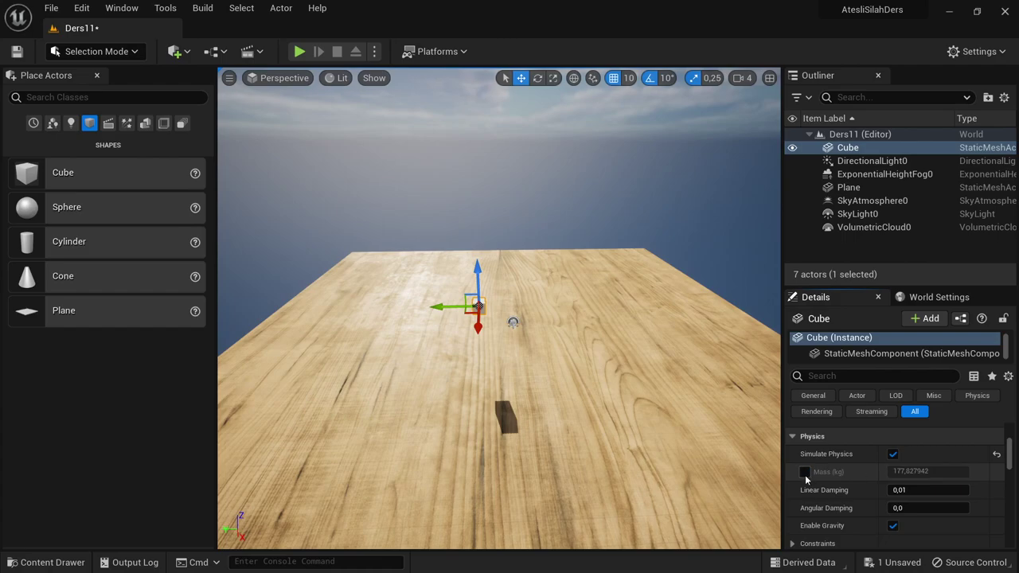
click(892, 527)
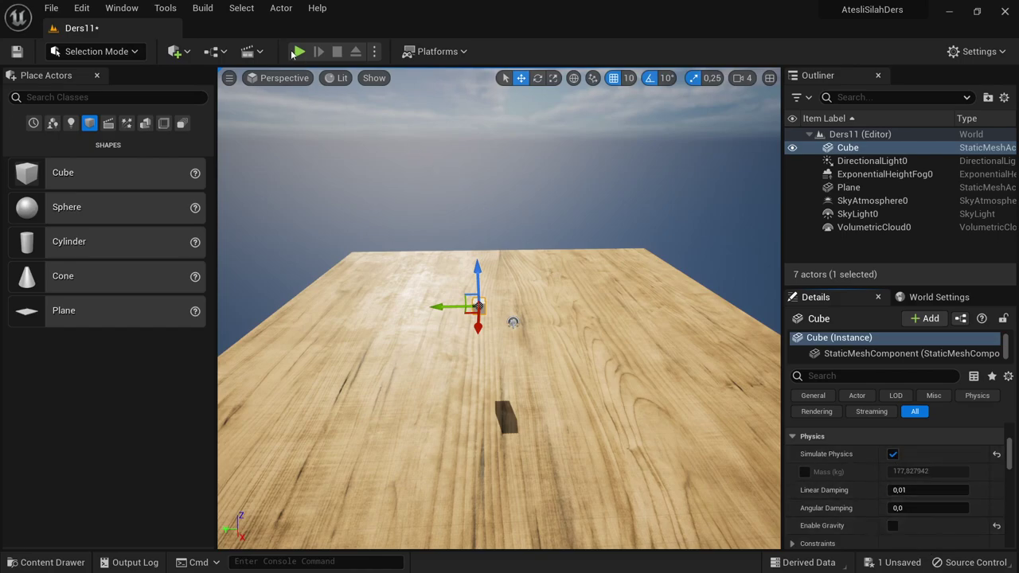
Step: Play-test the level with gravity off, moving the camera toward the cube, then stop
key(alt+p)
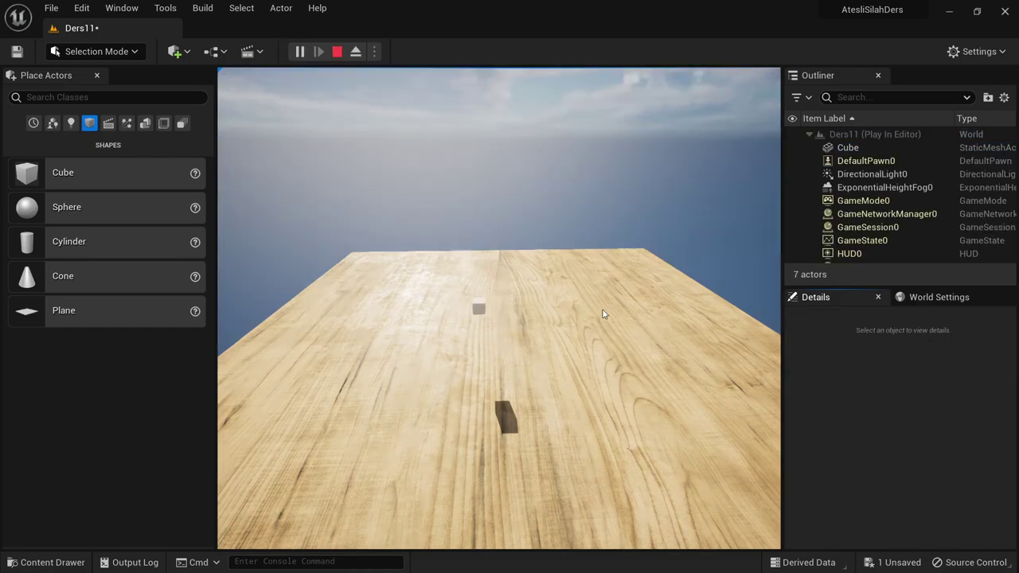
key(w)
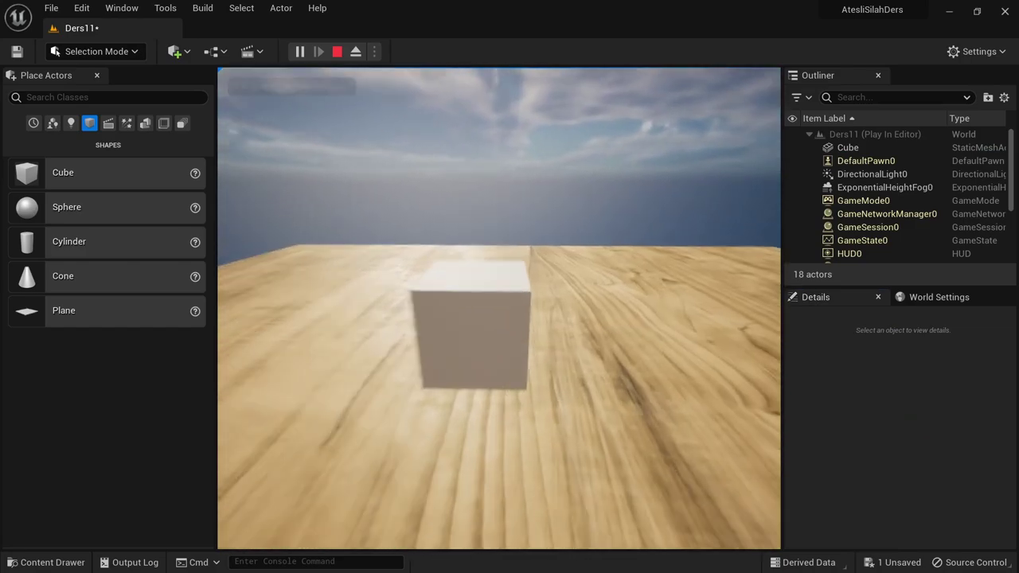
key(s)
key(Escape)
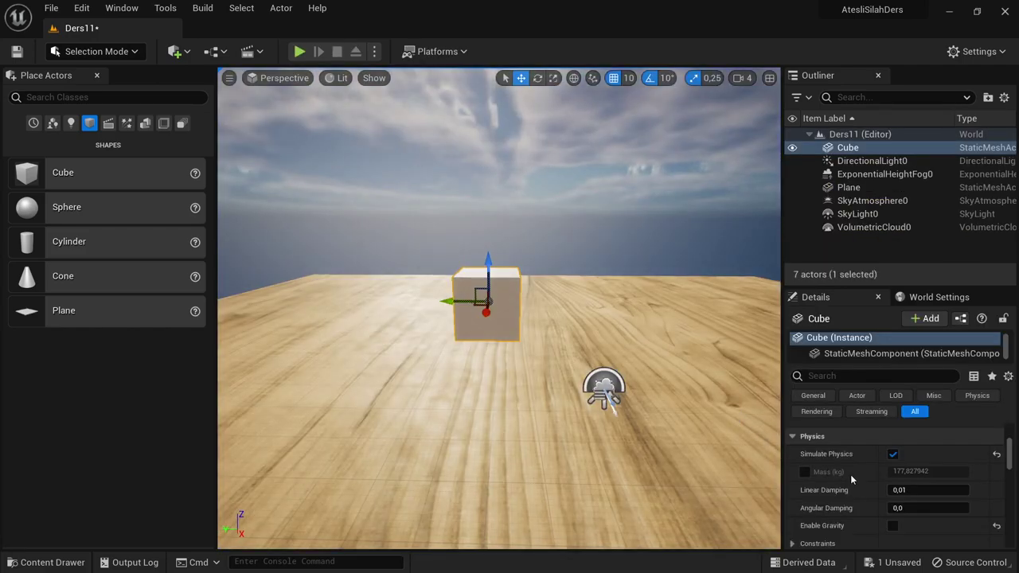
Step: Tick Enable Gravity for the Cube and save the level
scroll(875, 494, down, 1)
click(891, 505)
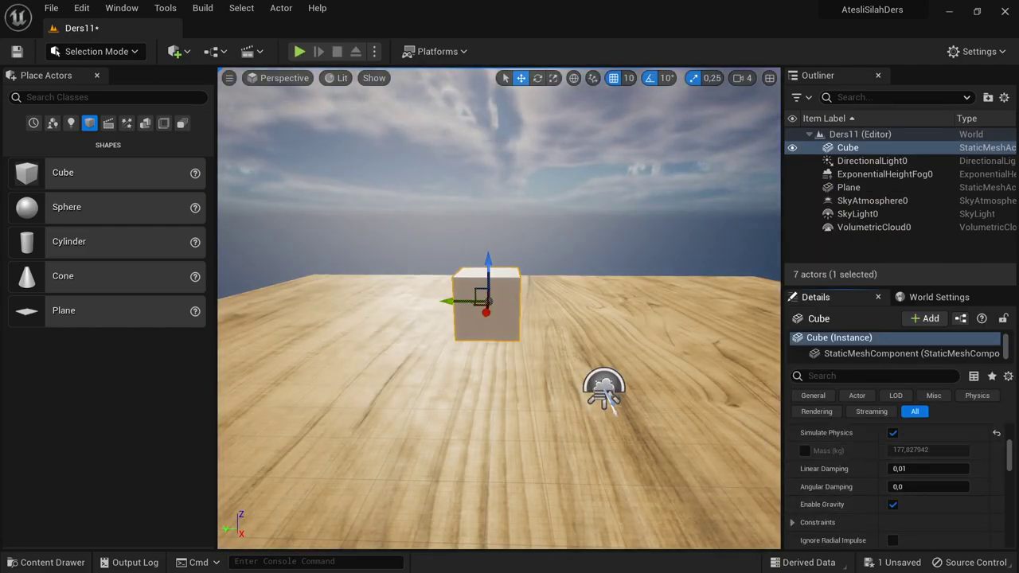
key(ctrl+s)
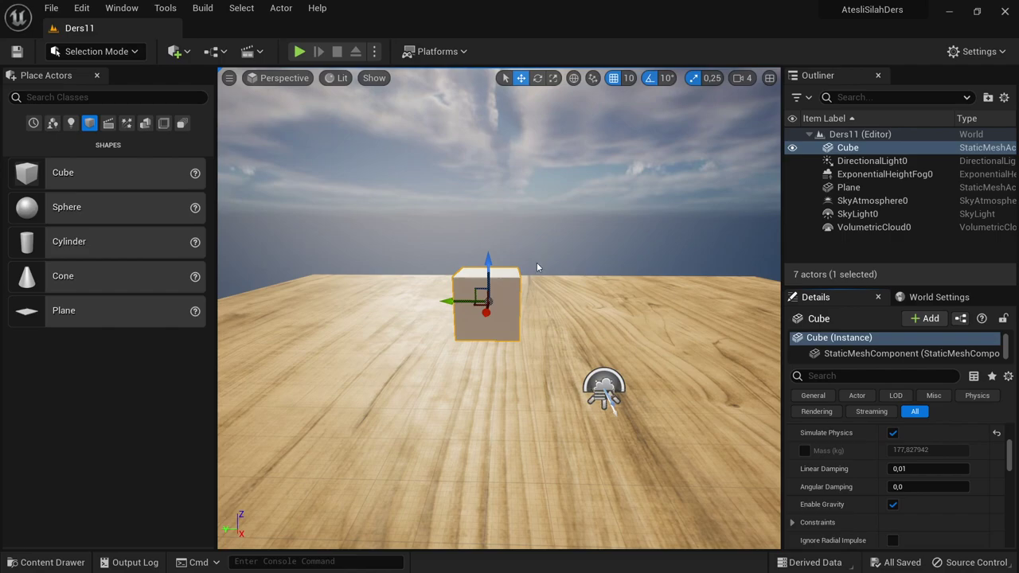
Step: Open the Level Blueprint and dock its tab beside the Ders11 level tab
click(215, 53)
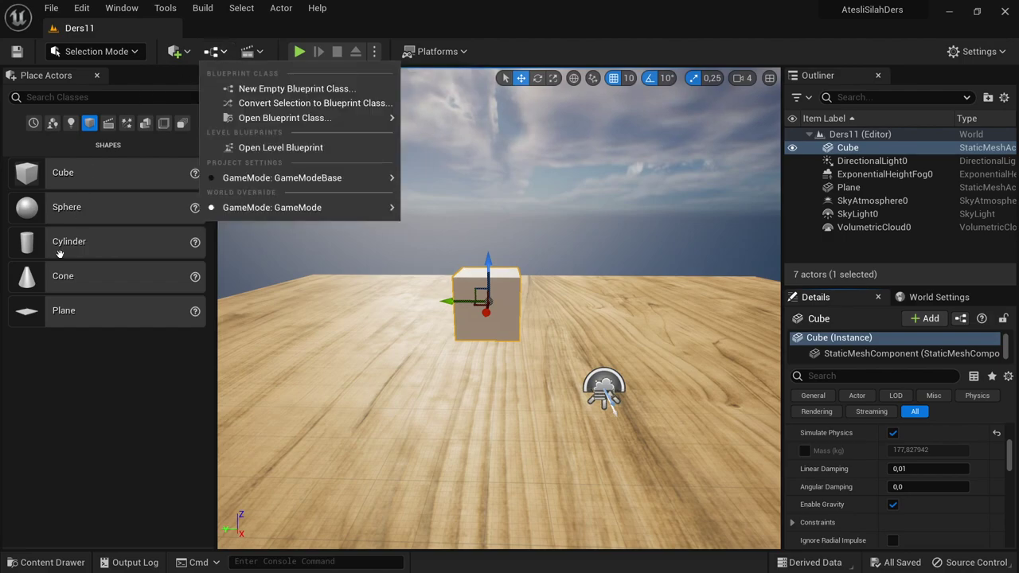
click(309, 149)
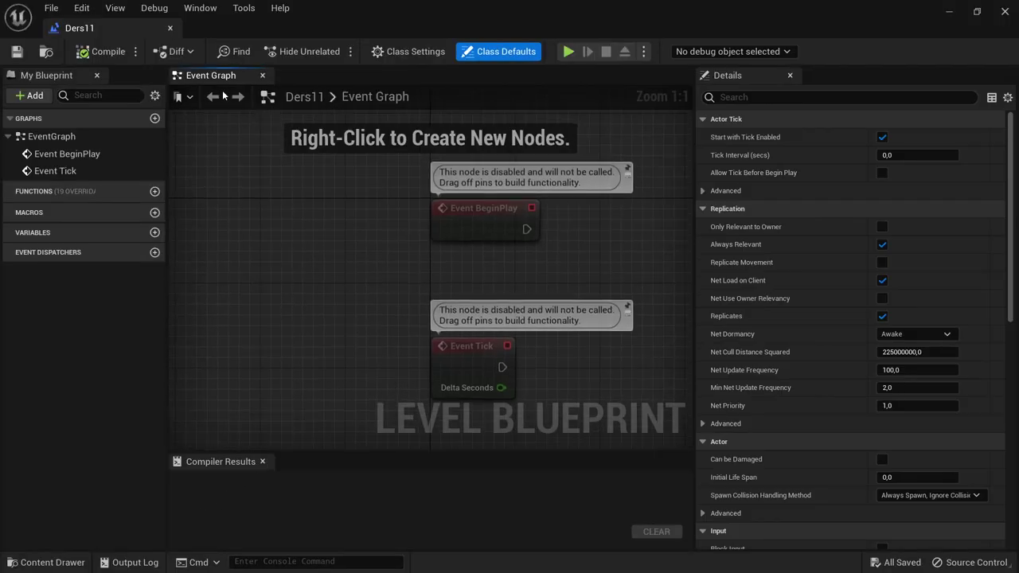
drag(118, 27, 229, 32)
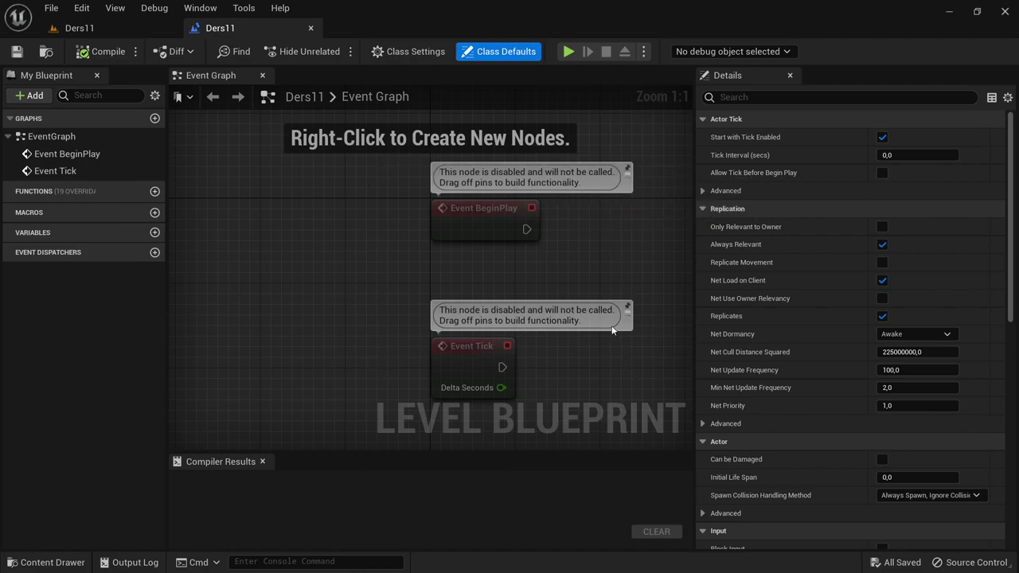
Step: Move Event BeginPlay toward the top left of the Event Graph and save the blueprint
click(518, 353)
click(546, 273)
right_drag(546, 273, 450, 307)
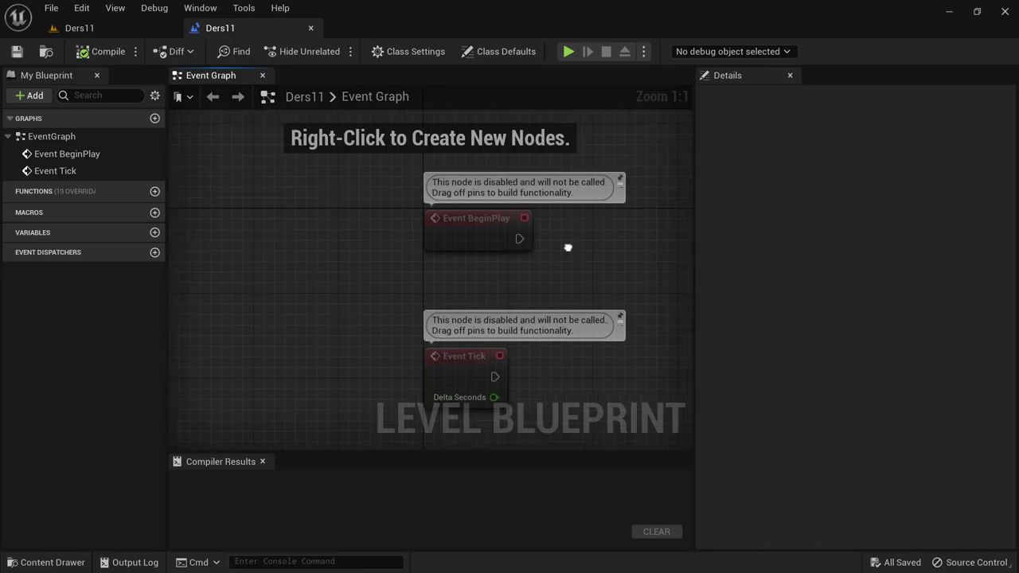
drag(450, 307, 383, 169)
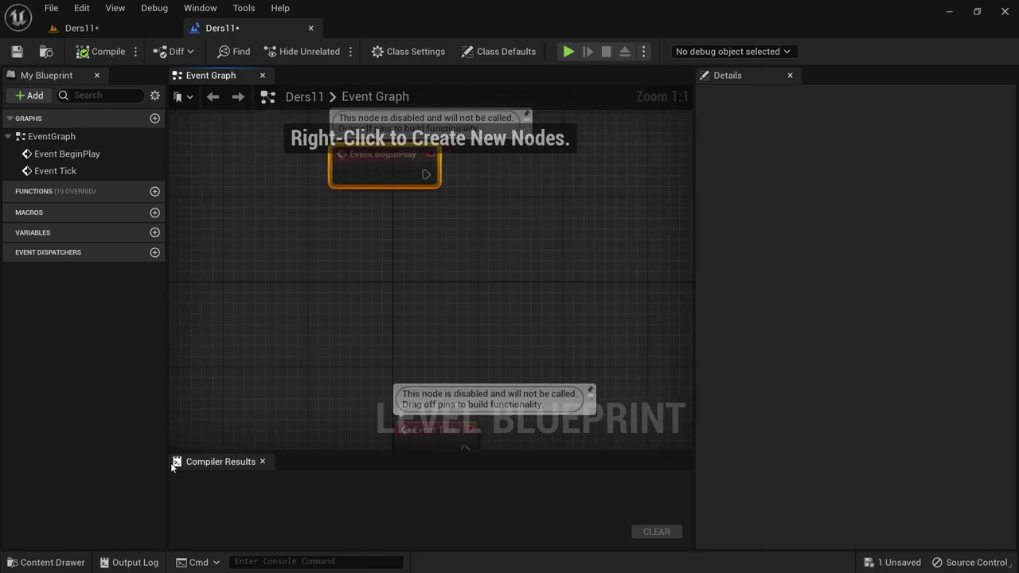
click(159, 382)
key(ctrl+s)
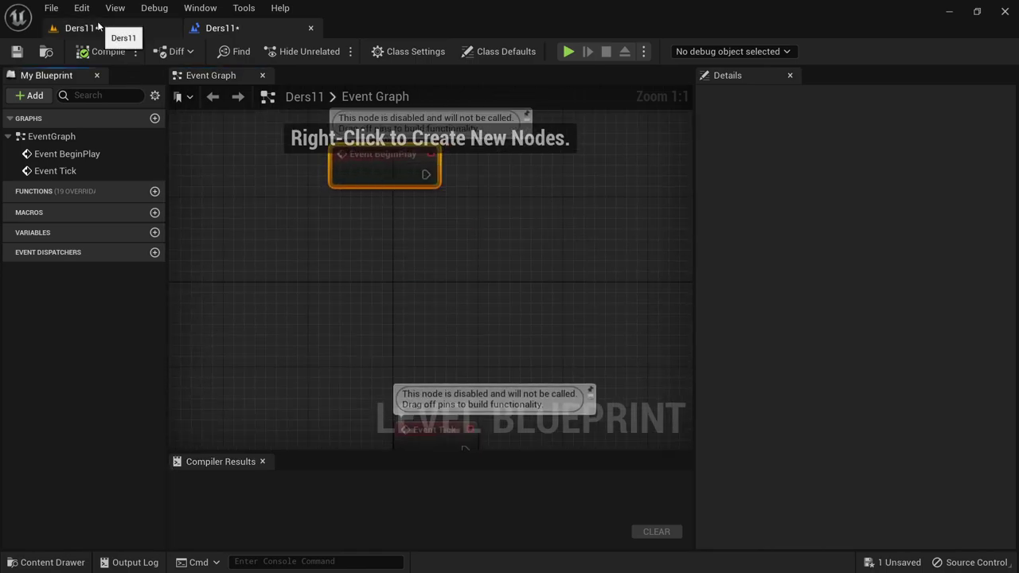
click(106, 28)
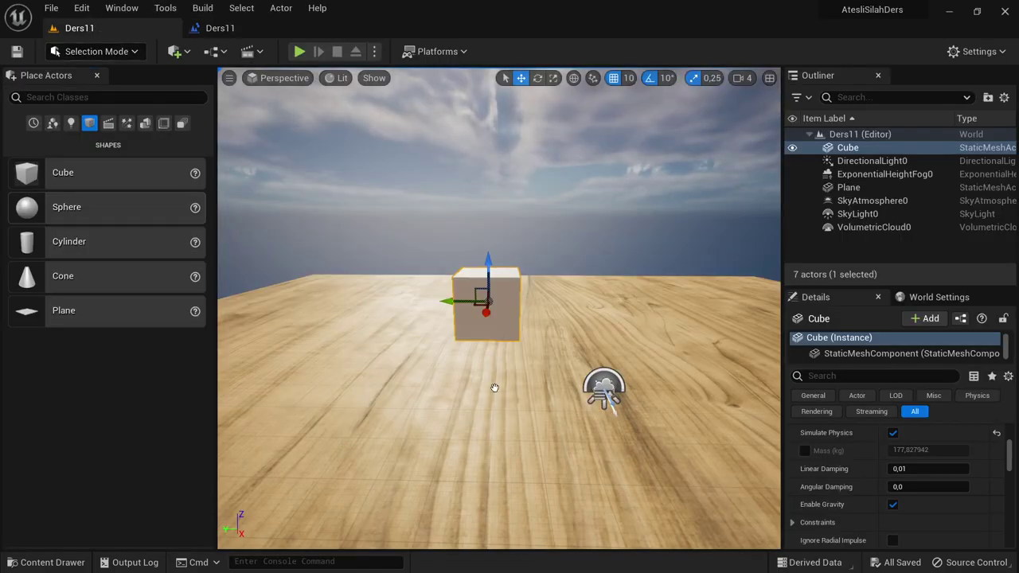
click(228, 30)
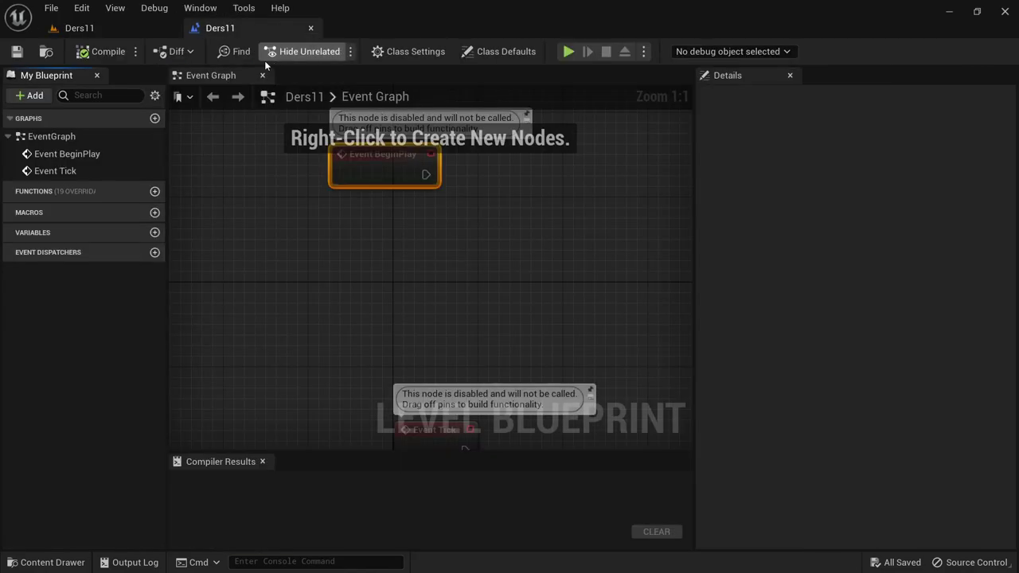
Step: Add a Create a Reference to Cube node to the Event Graph, compile, and return to Ders11
right_click(378, 265)
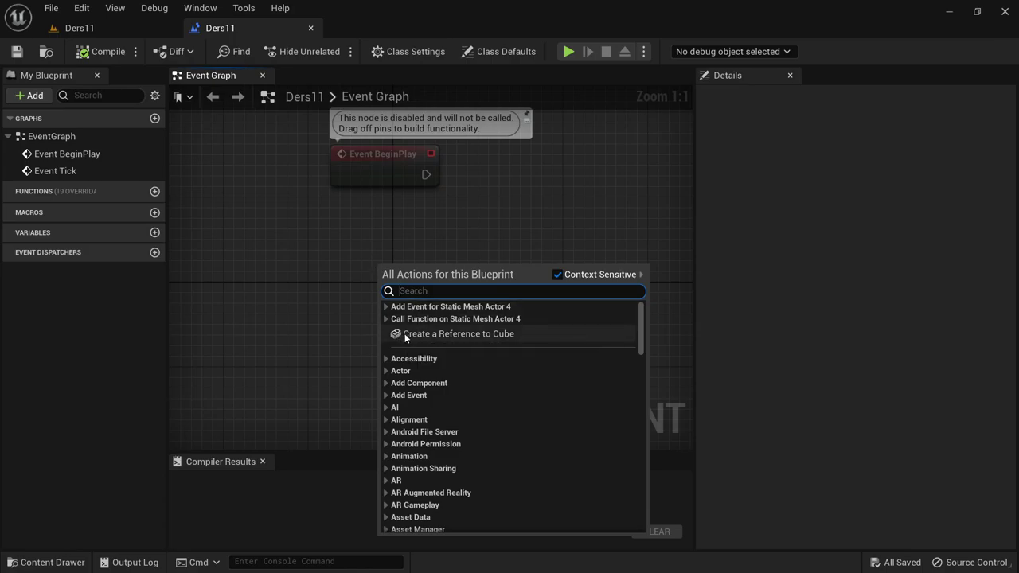
click(485, 335)
drag(424, 267, 391, 278)
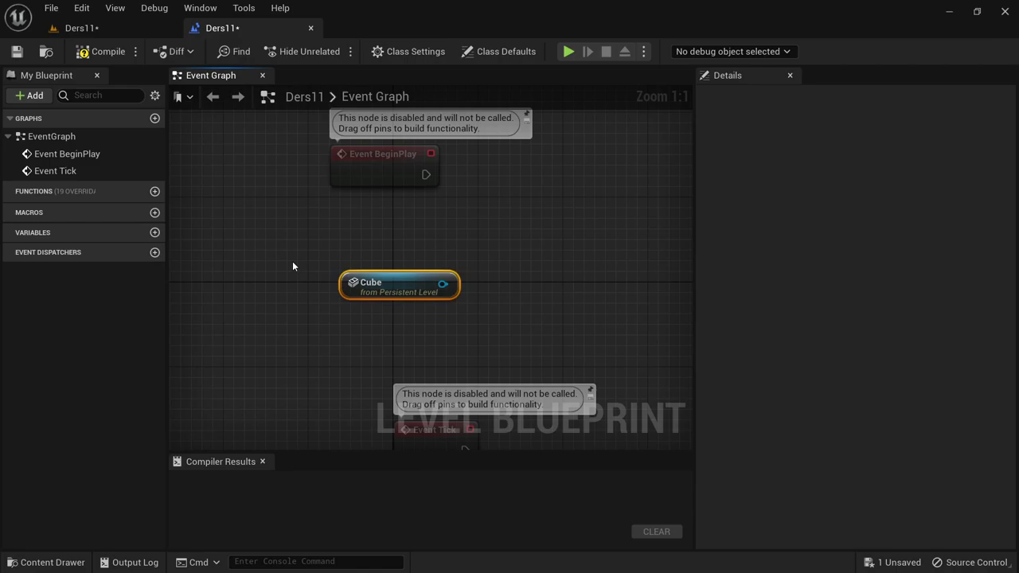
click(102, 51)
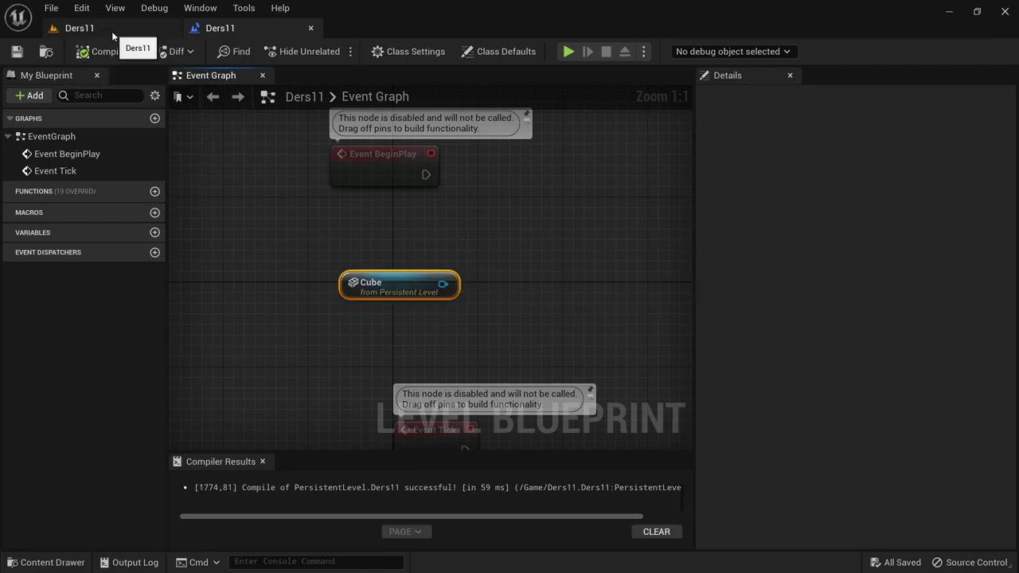
click(112, 31)
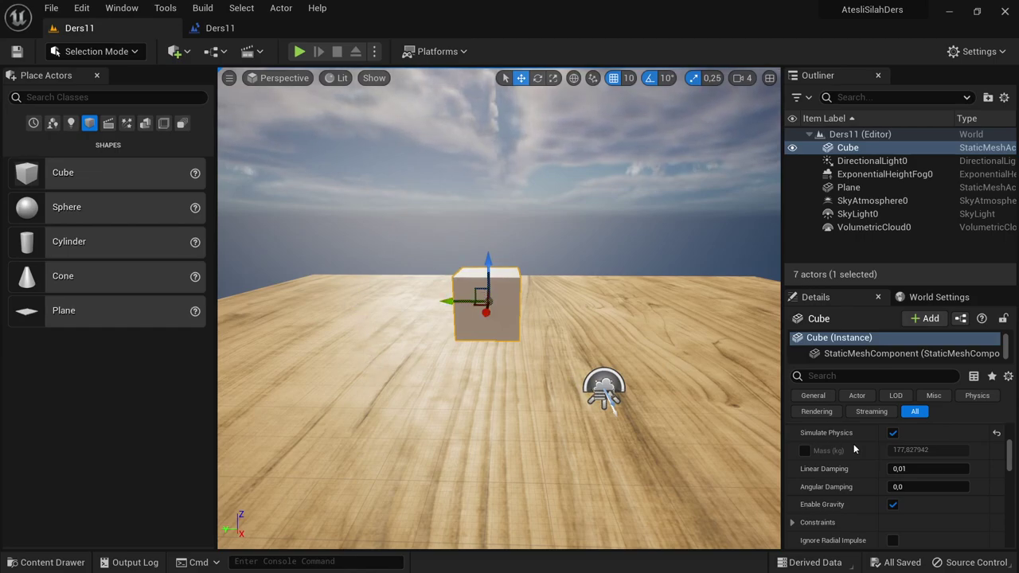
scroll(854, 443, up, 2)
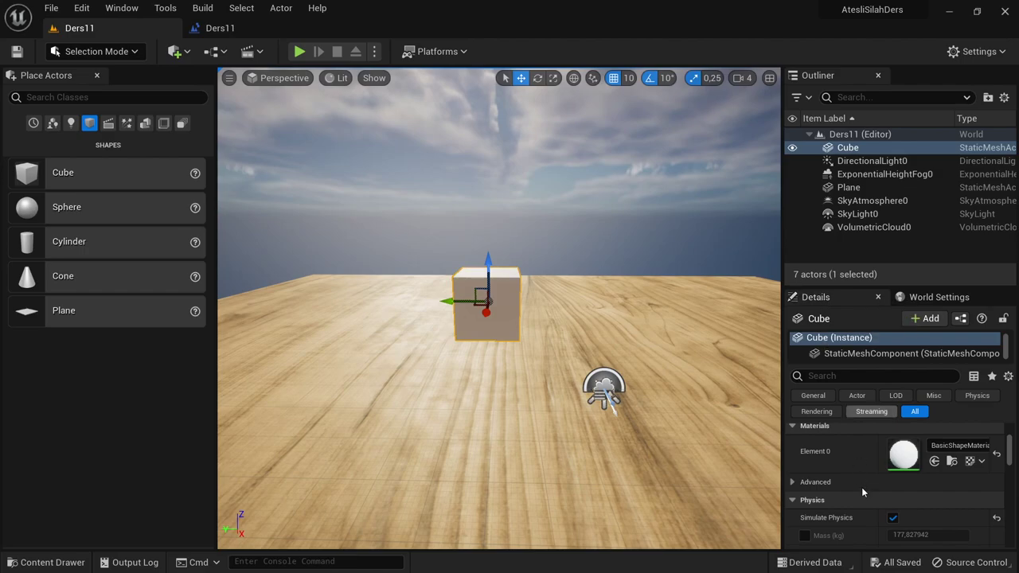
scroll(861, 487, up, 3)
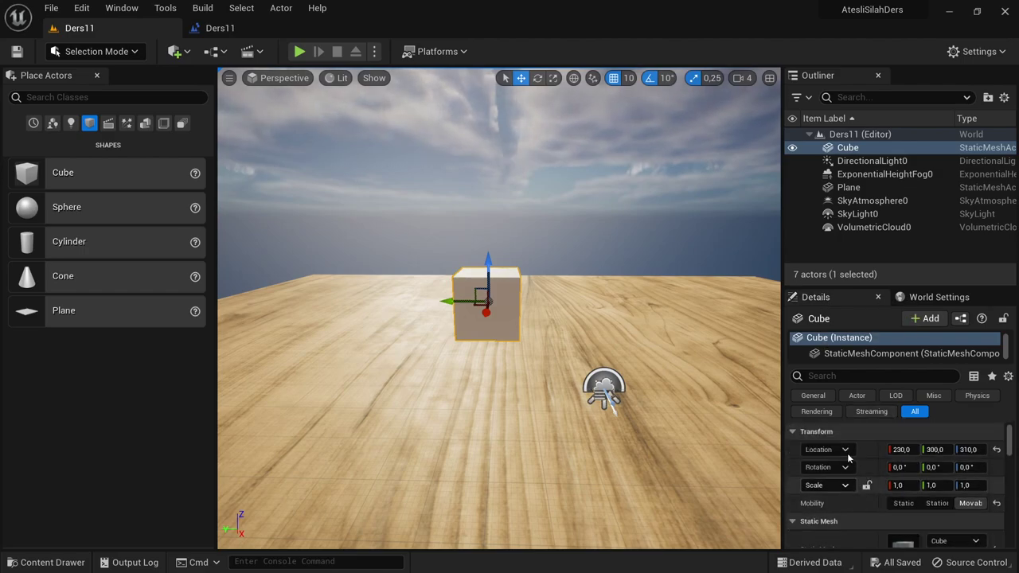
scroll(853, 460, down, 1)
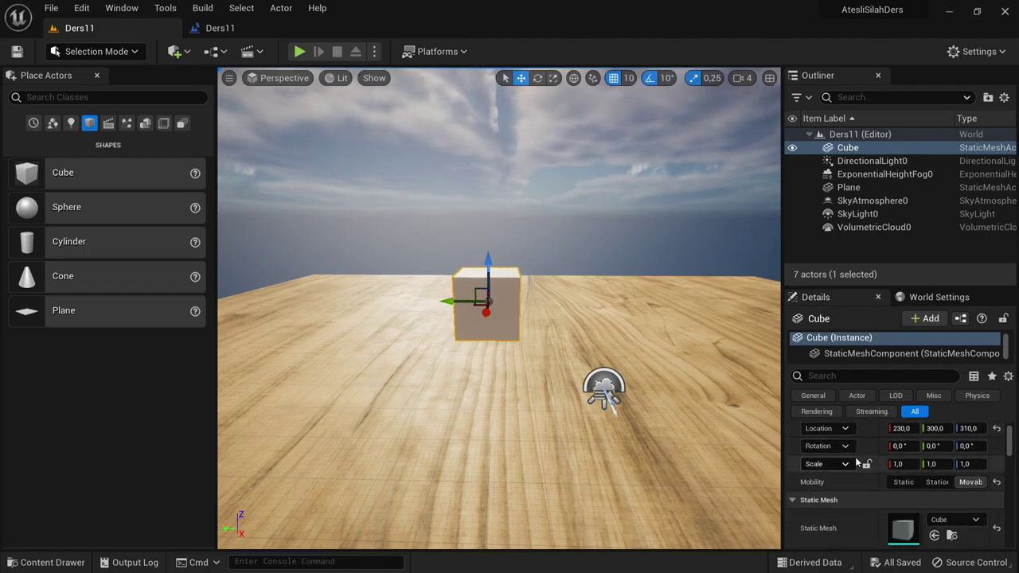
scroll(852, 478, down, 3)
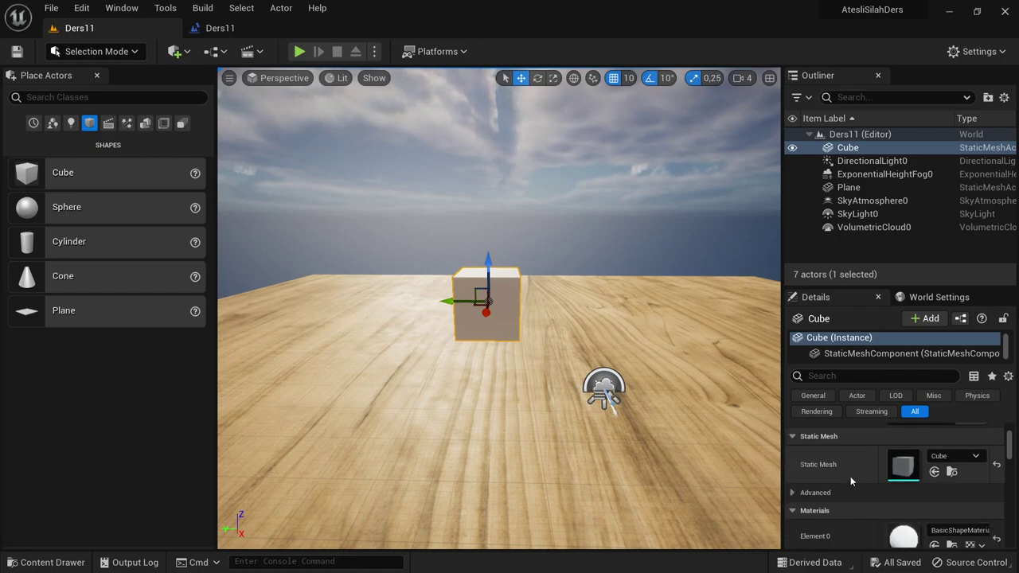
click(269, 32)
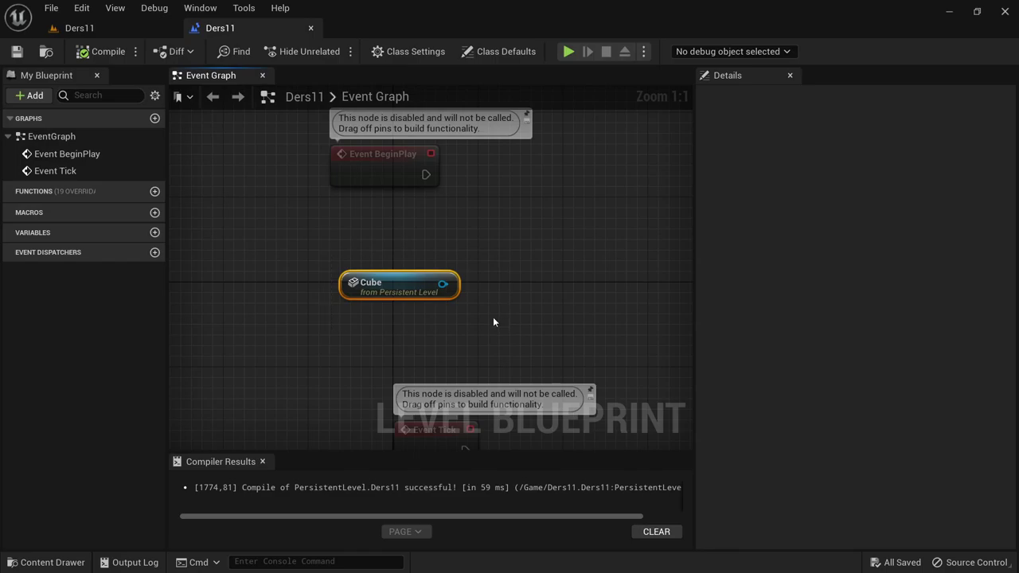
click(90, 29)
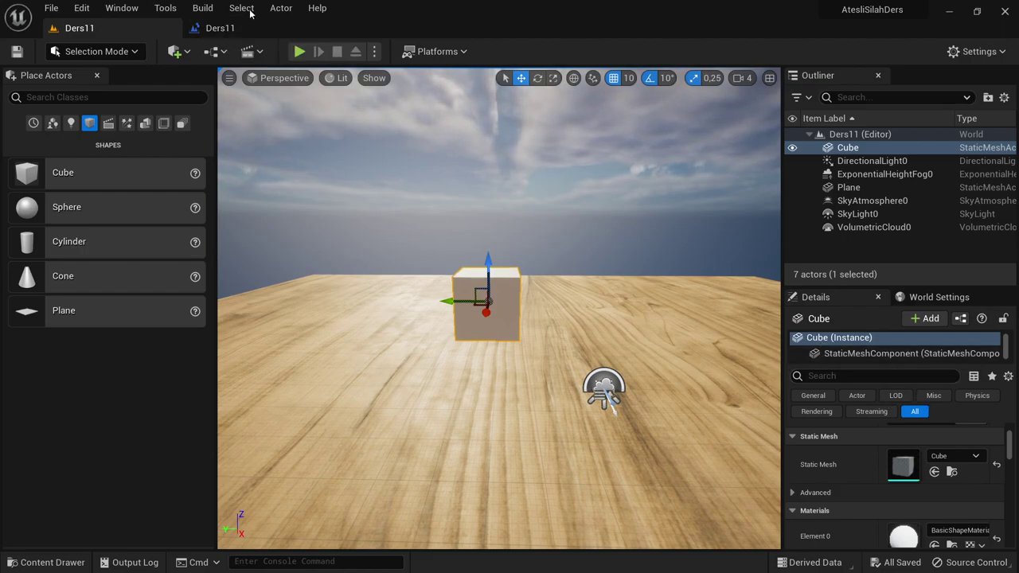
Step: From the Cube reference pin, add a Get Static Mesh Component node and make room in the graph
mouse_move(821, 354)
mouse_down()
mouse_move(424, 307)
mouse_move(522, 279)
mouse_up()
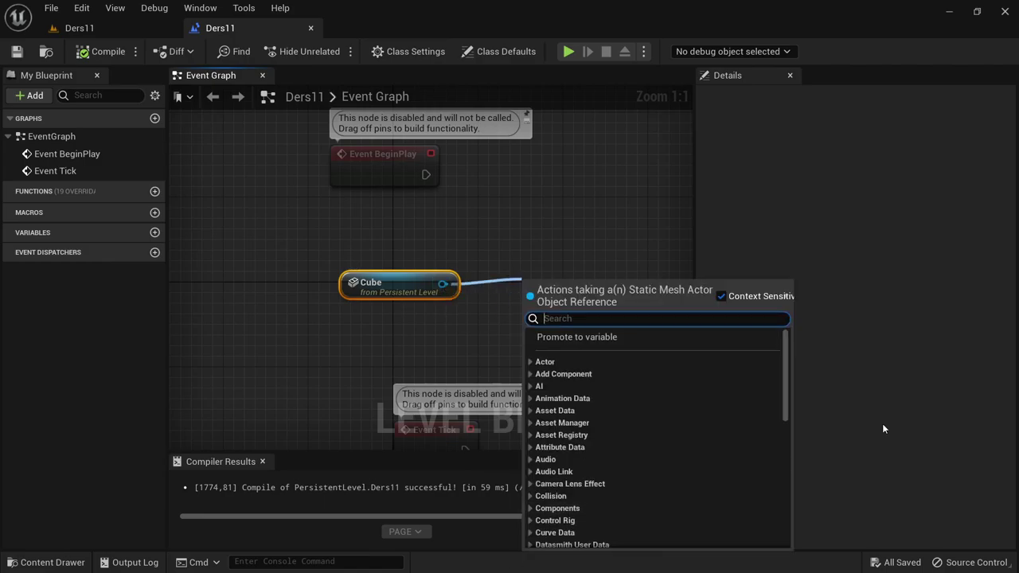
text(get static)
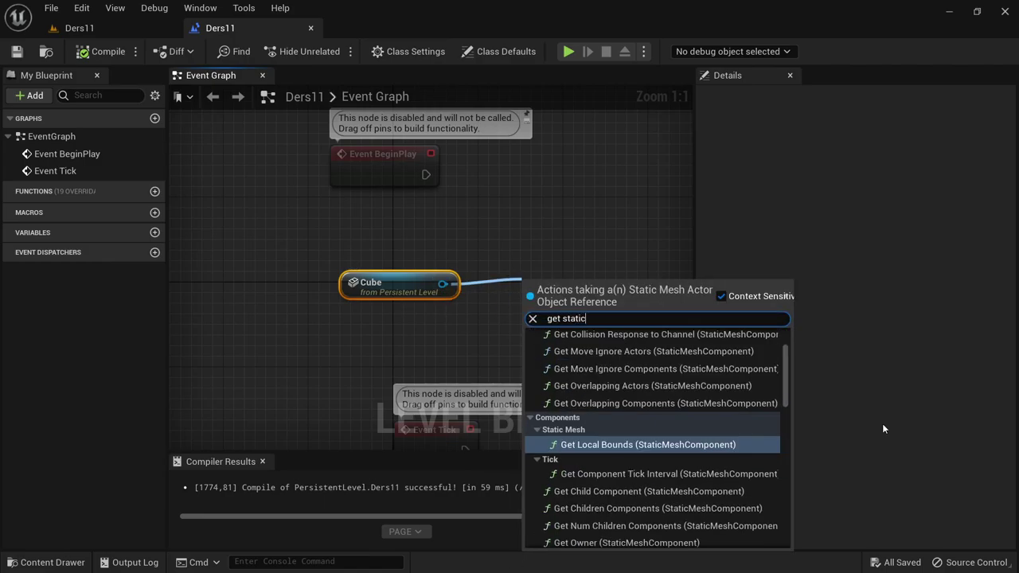
text( mesh)
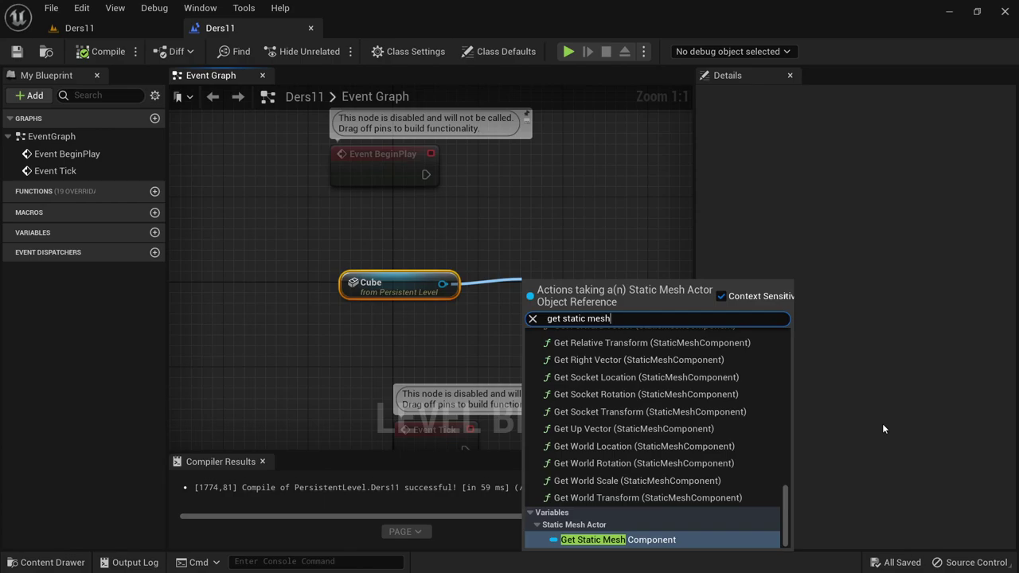
text( component)
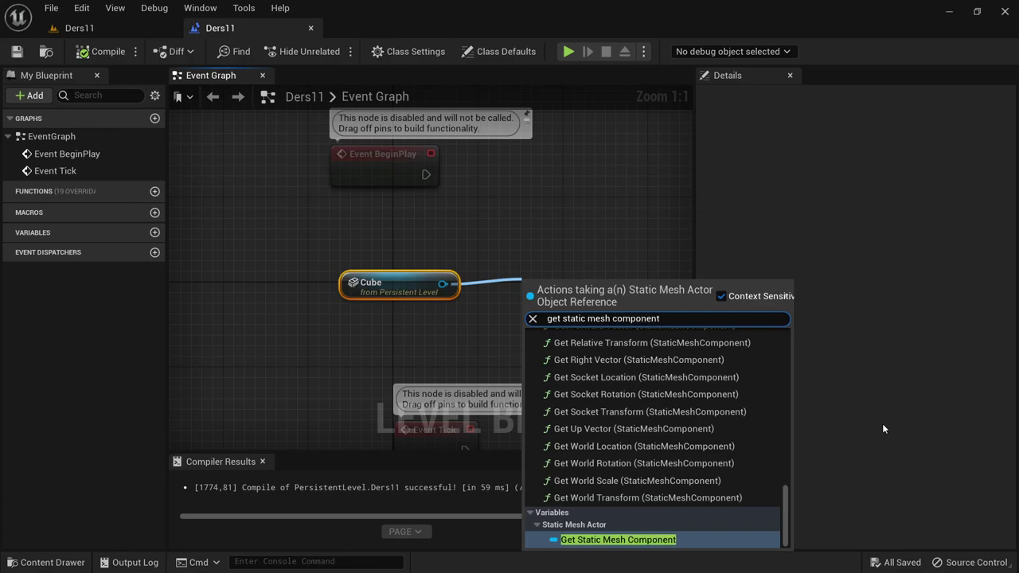
click(586, 541)
right_drag(530, 314, 435, 320)
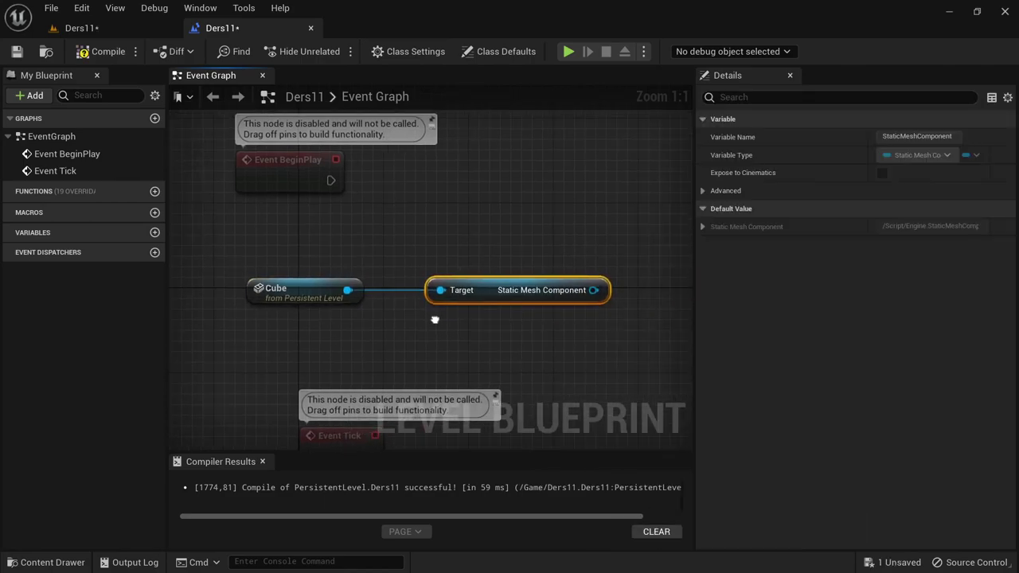
right_drag(499, 248, 482, 262)
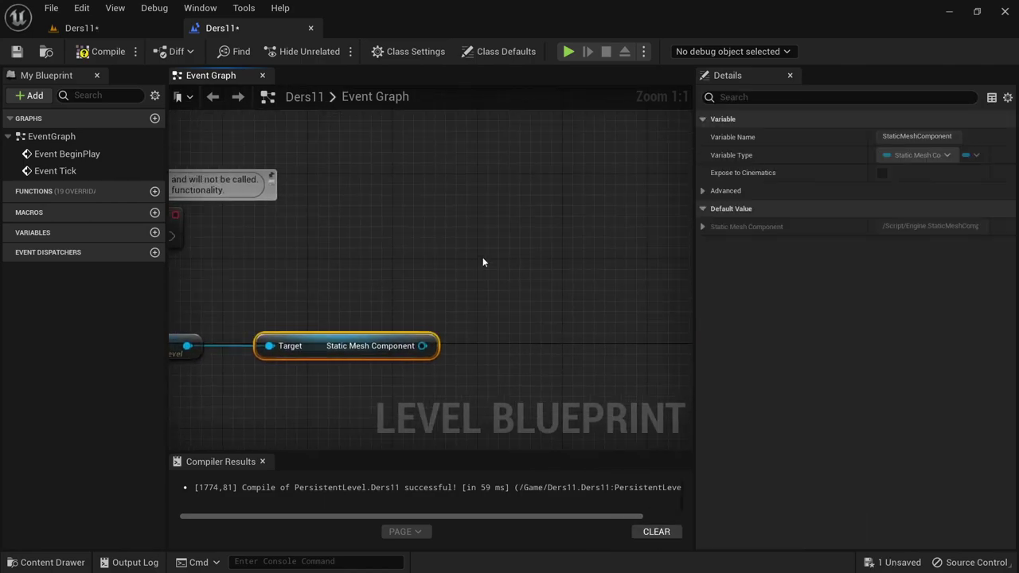
Step: Add a Print String node whose In String takes Get Display Name of the Static Mesh Component
right_click(548, 227)
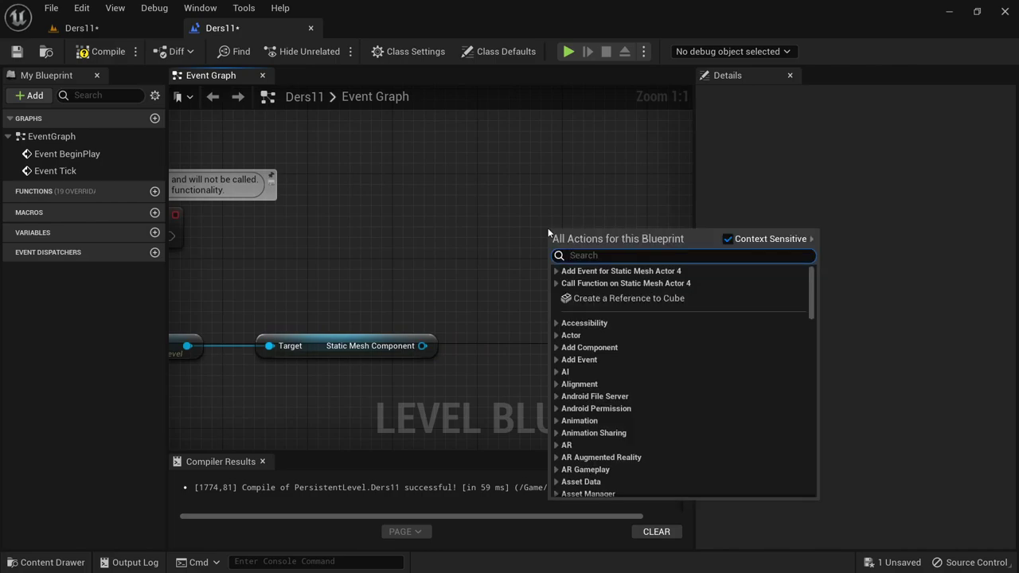
text(print strin)
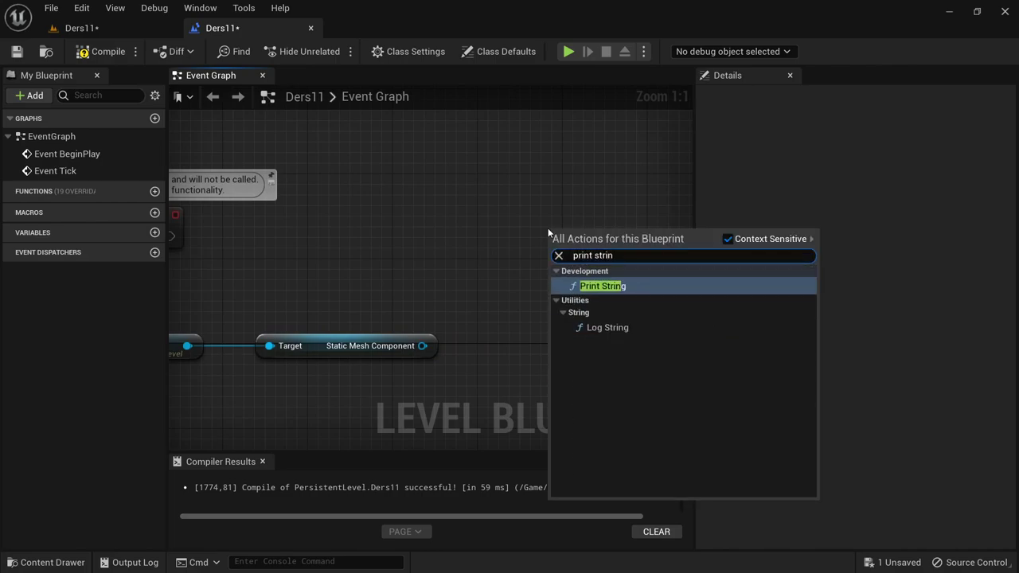
key(Return)
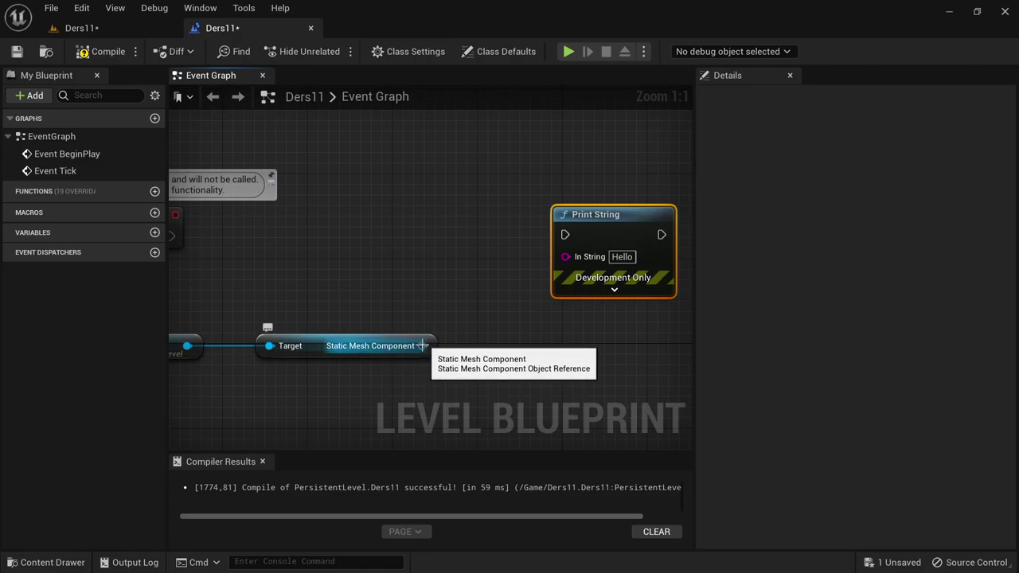
drag(423, 345, 568, 257)
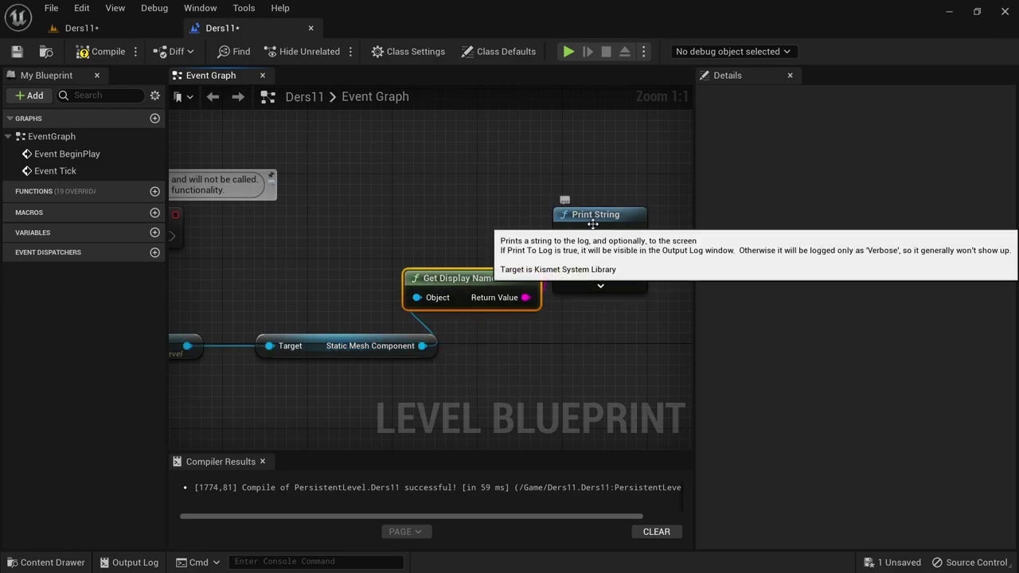
right_drag(471, 248, 580, 254)
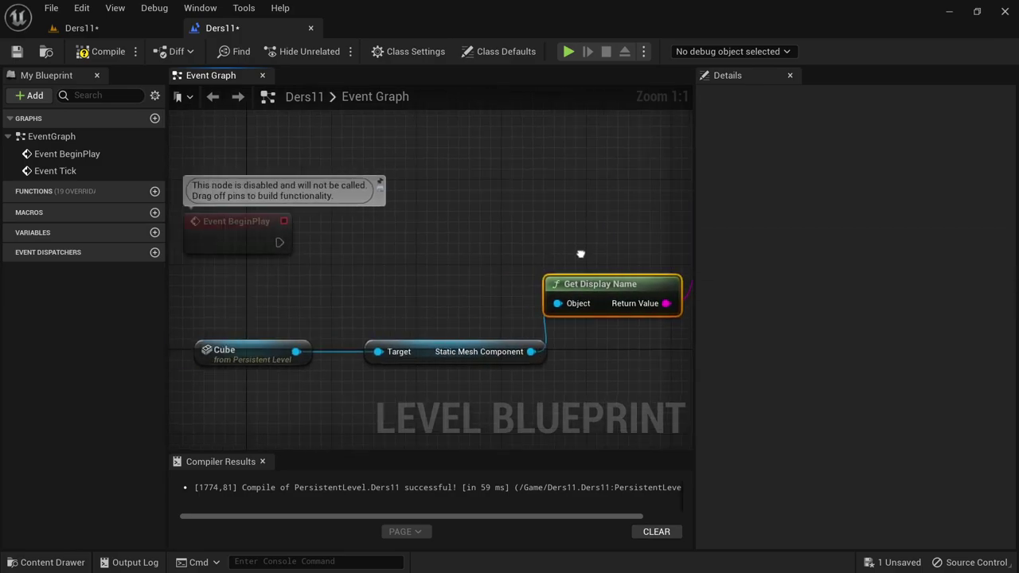
scroll(357, 214, down, 1)
scroll(372, 219, down, 1)
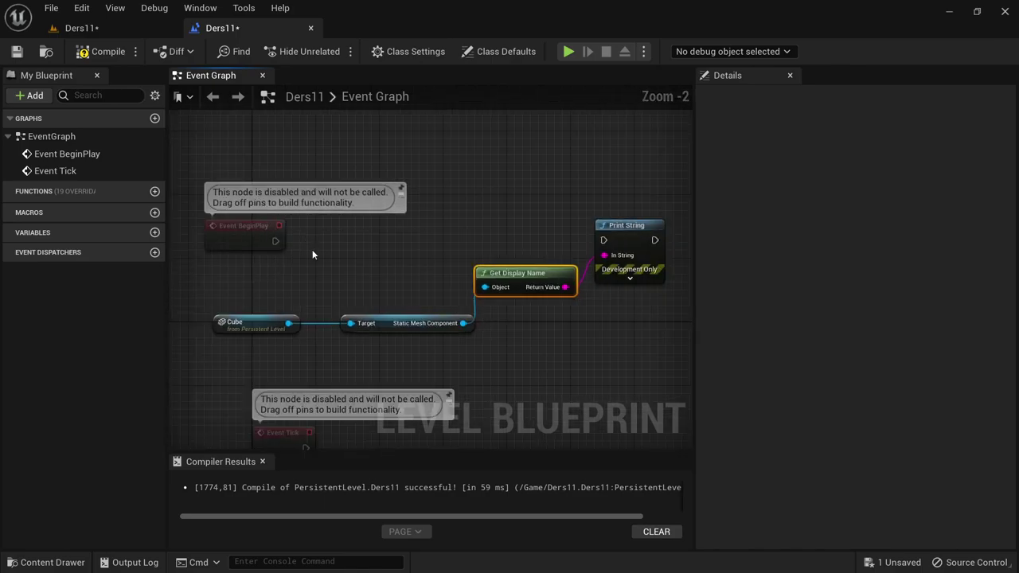
scroll(312, 254, up, 1)
Step: Wire Event BeginPlay's exec into Print String and move the node chain beside BeginPlay
drag(271, 240, 664, 237)
drag(452, 279, 296, 236)
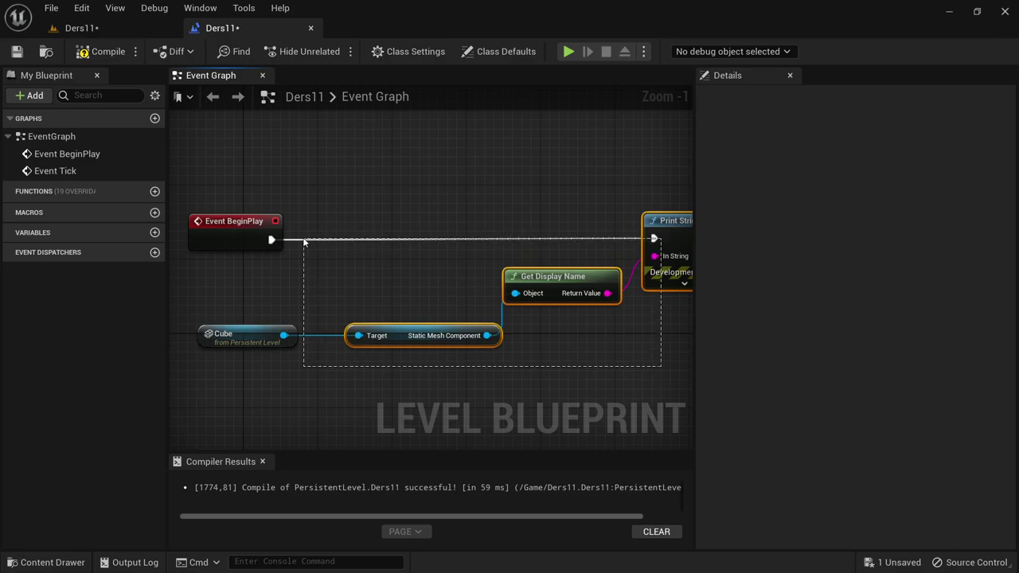
drag(686, 234, 516, 235)
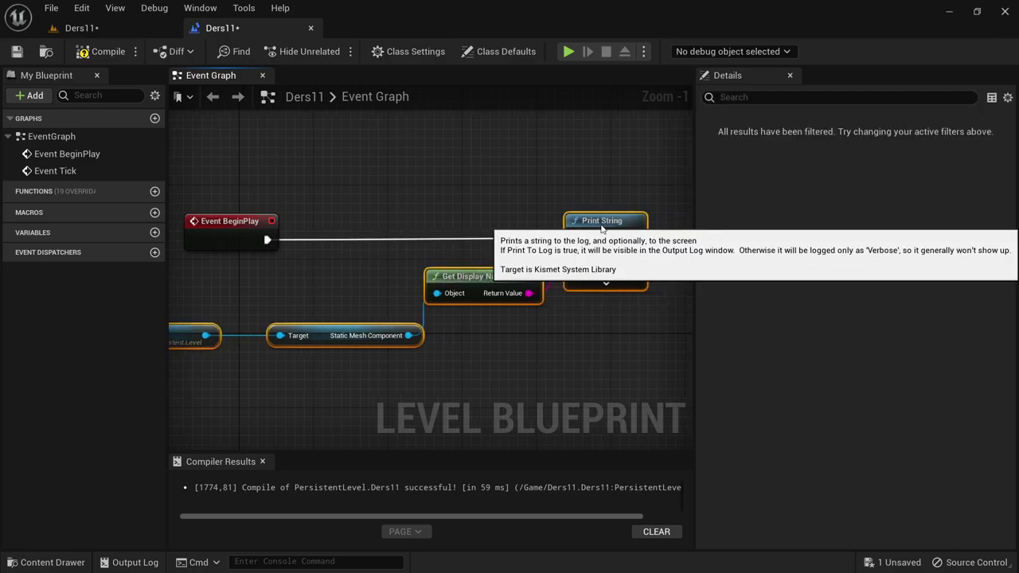
click(252, 161)
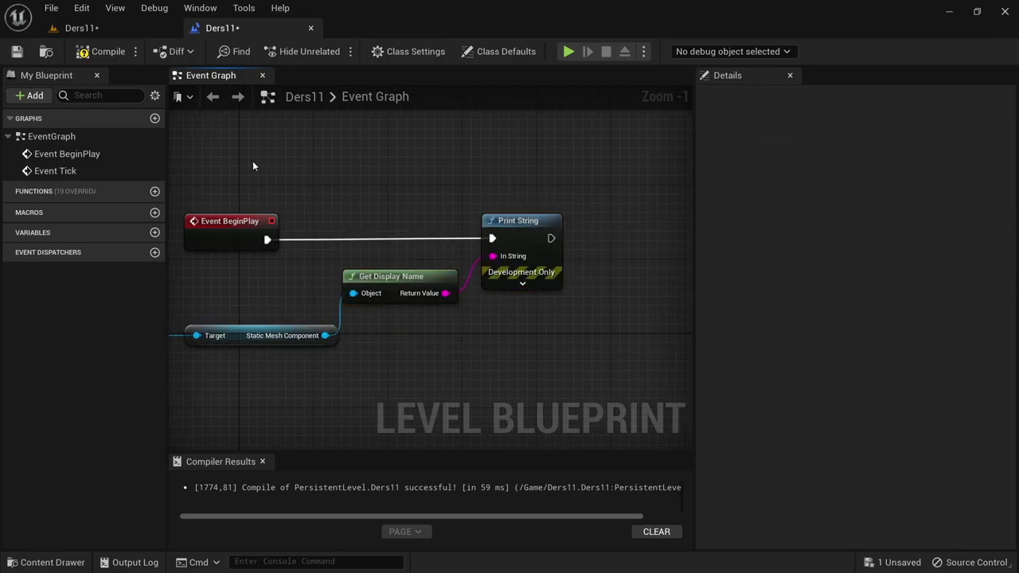
Step: Compile and save the Level Blueprint
click(86, 51)
key(ctrl+s)
click(98, 36)
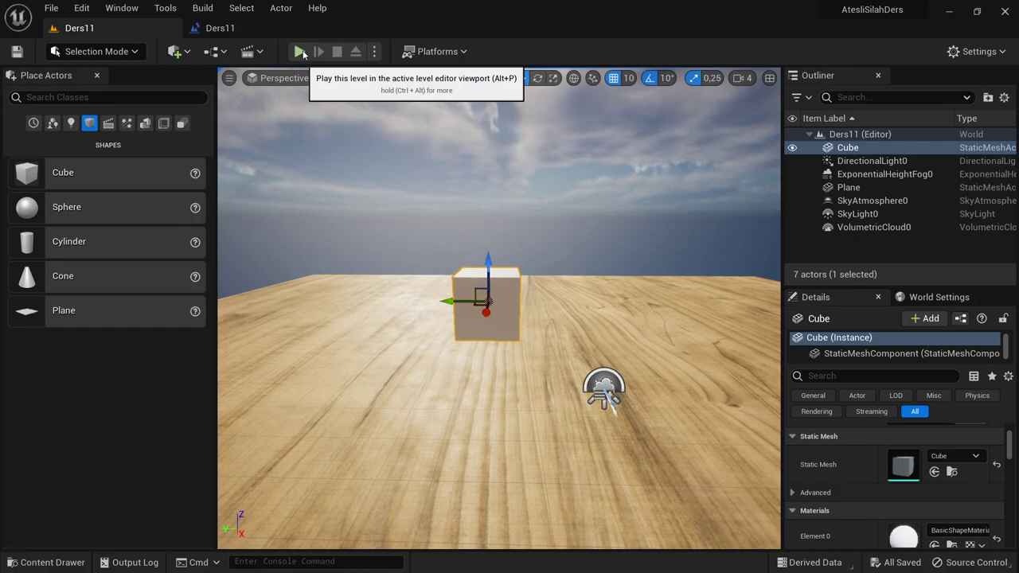
click(227, 28)
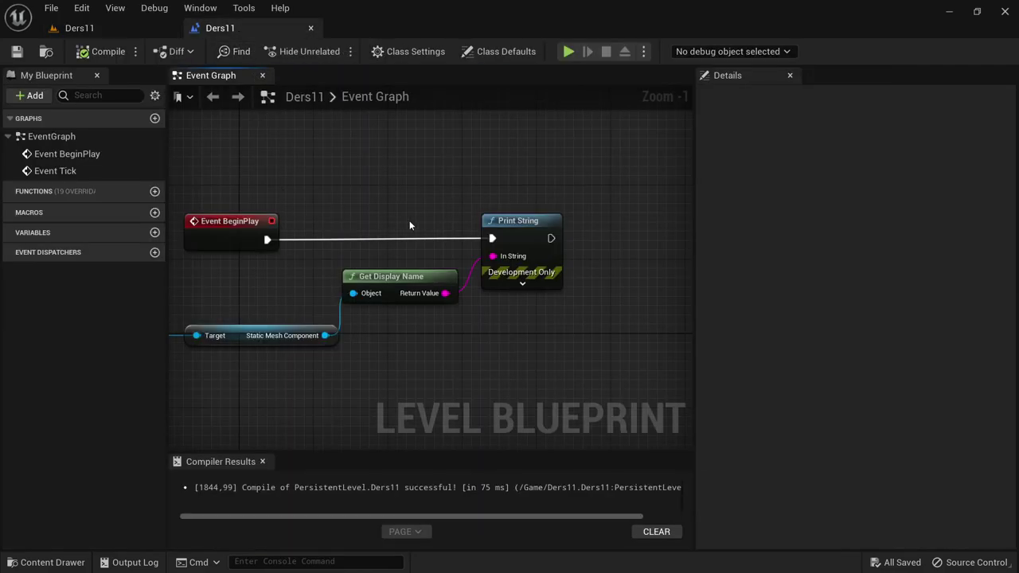
right_drag(409, 225, 512, 221)
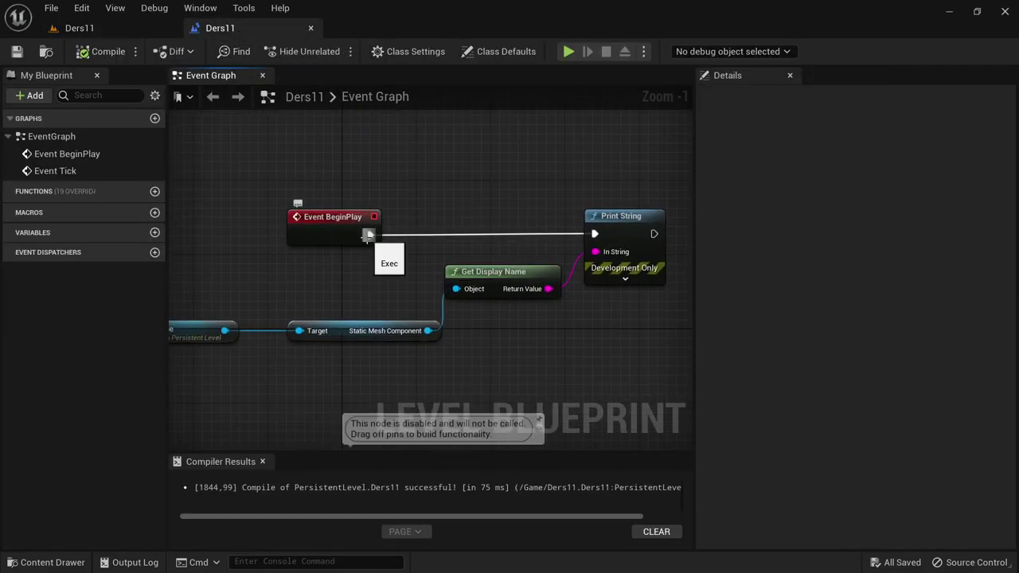
Step: Play-test the level twice from the level viewport, then go back to the Level Blueprint graph
click(80, 28)
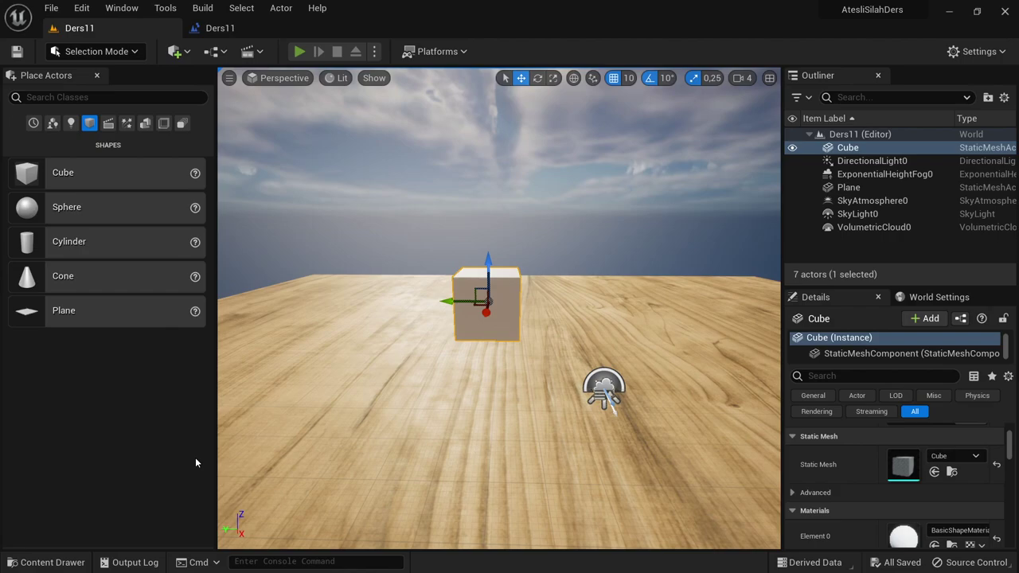
key(alt+p)
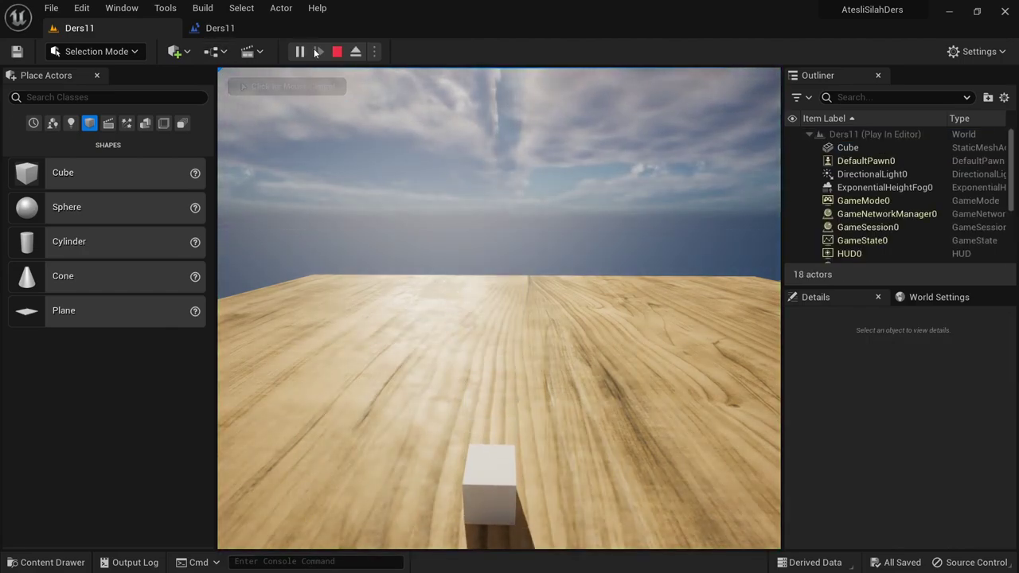
click(336, 51)
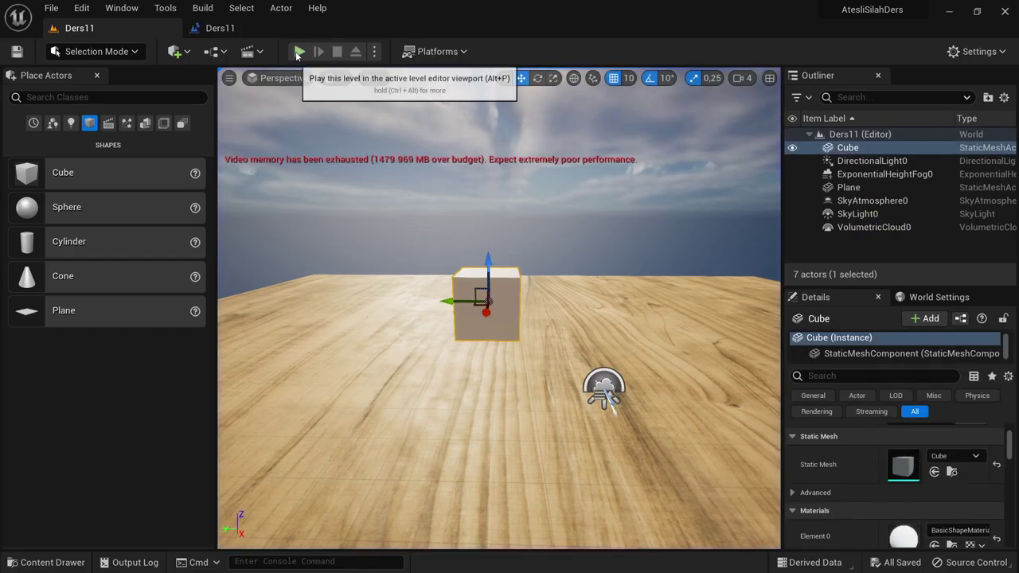
key(alt+p)
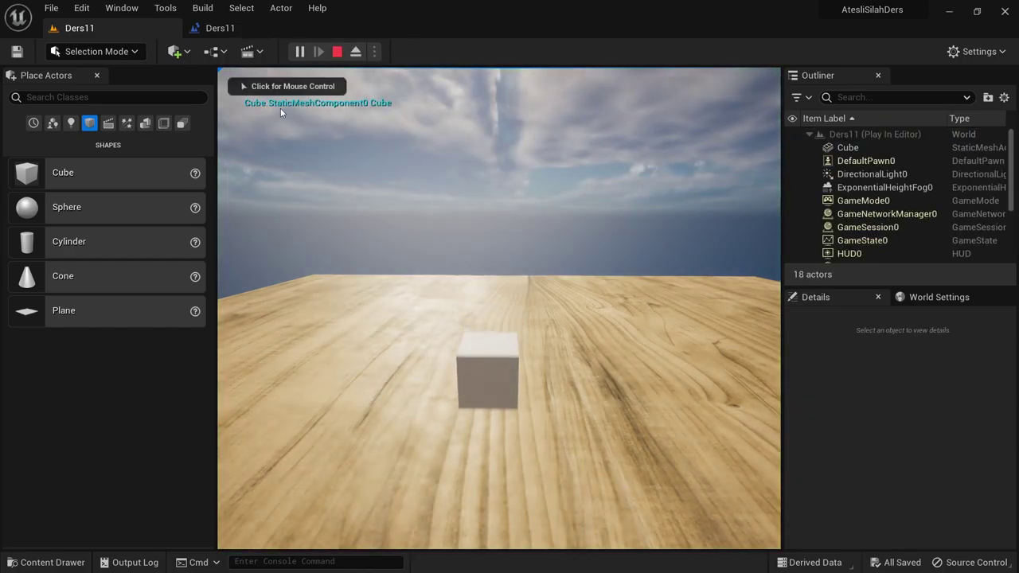
click(336, 51)
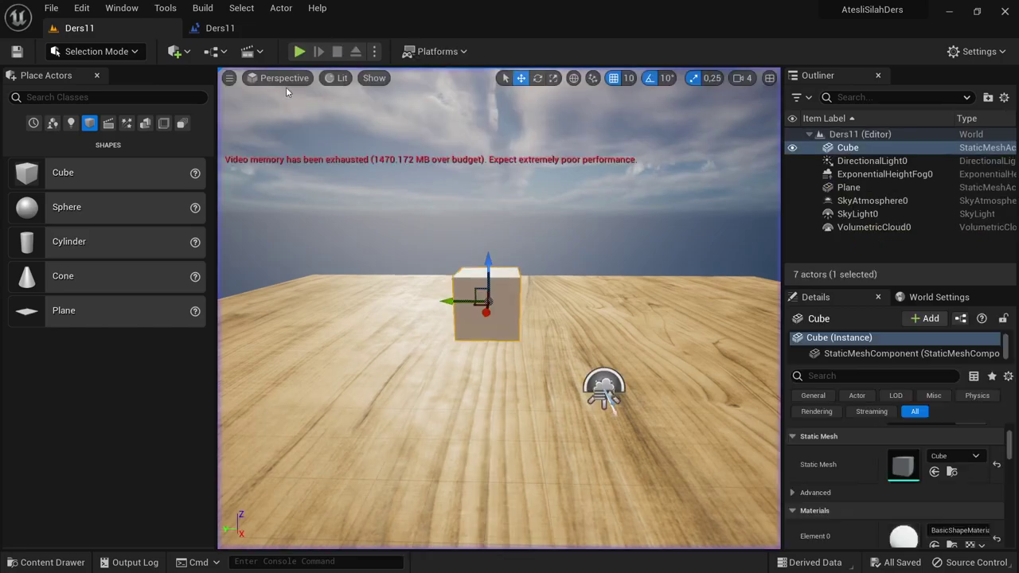
click(252, 28)
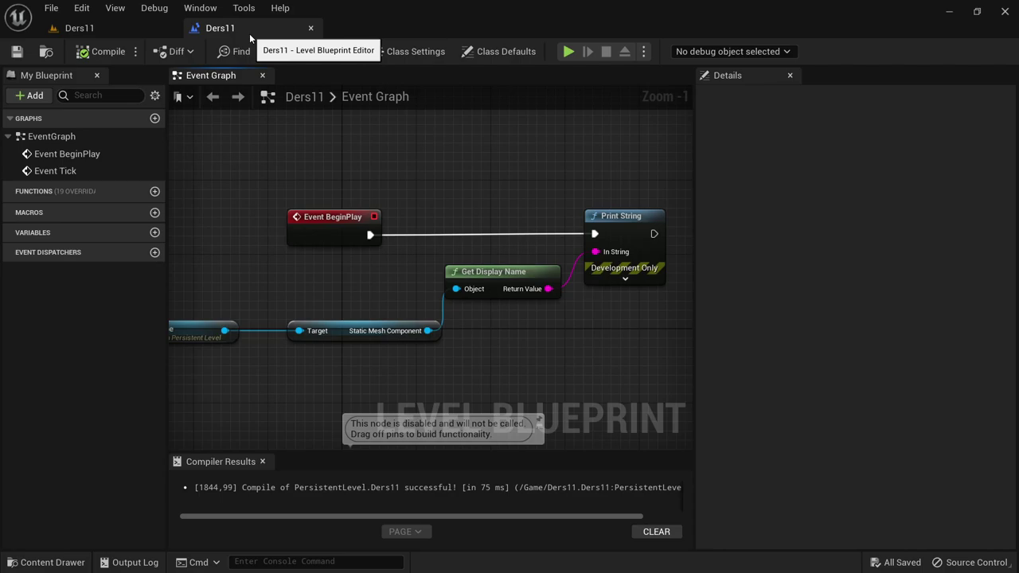
click(120, 28)
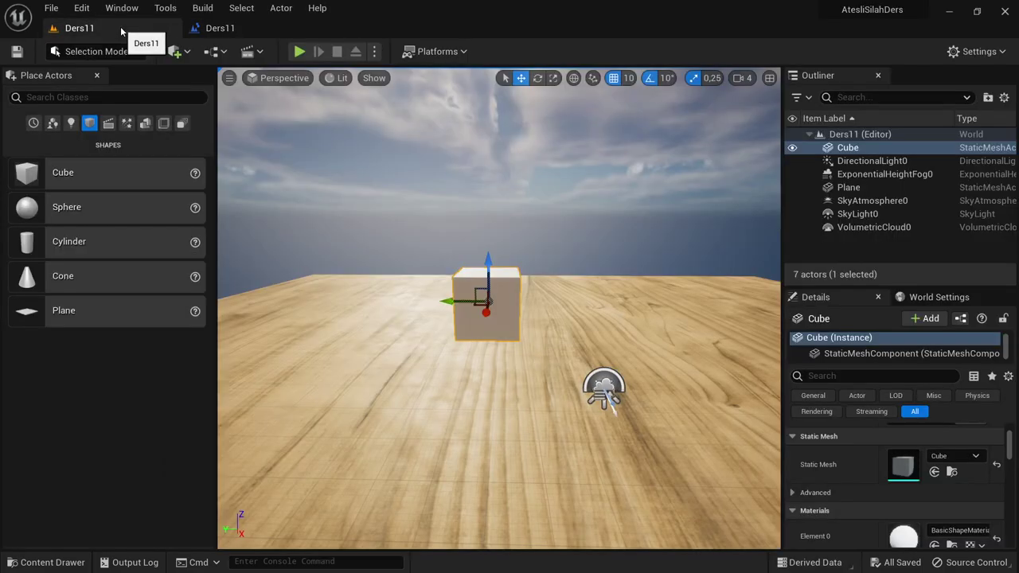
click(229, 34)
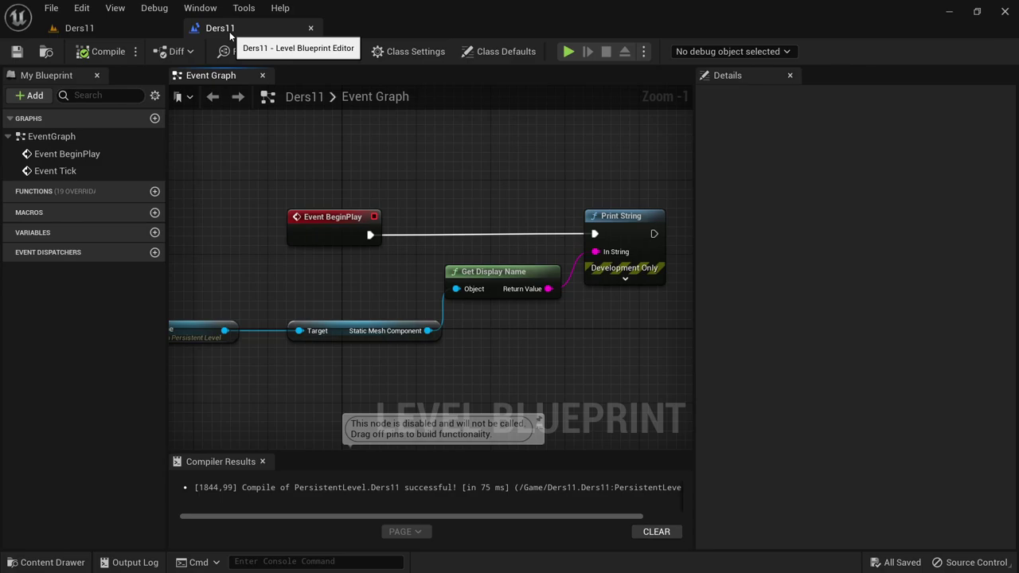
Step: Delete the Print String, Get Display Name and Event BeginPlay nodes from the graph
drag(597, 307, 520, 222)
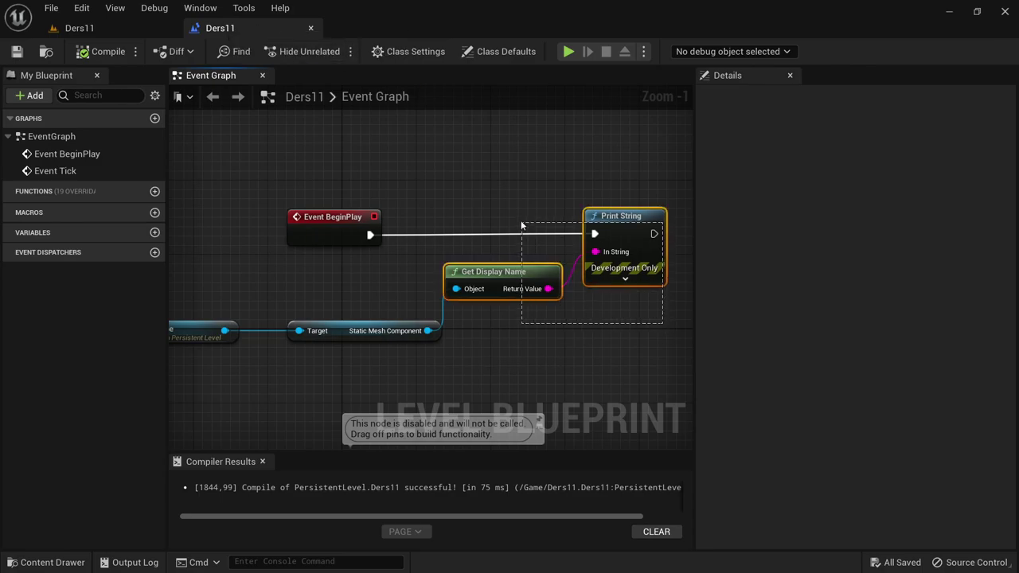
key(Delete)
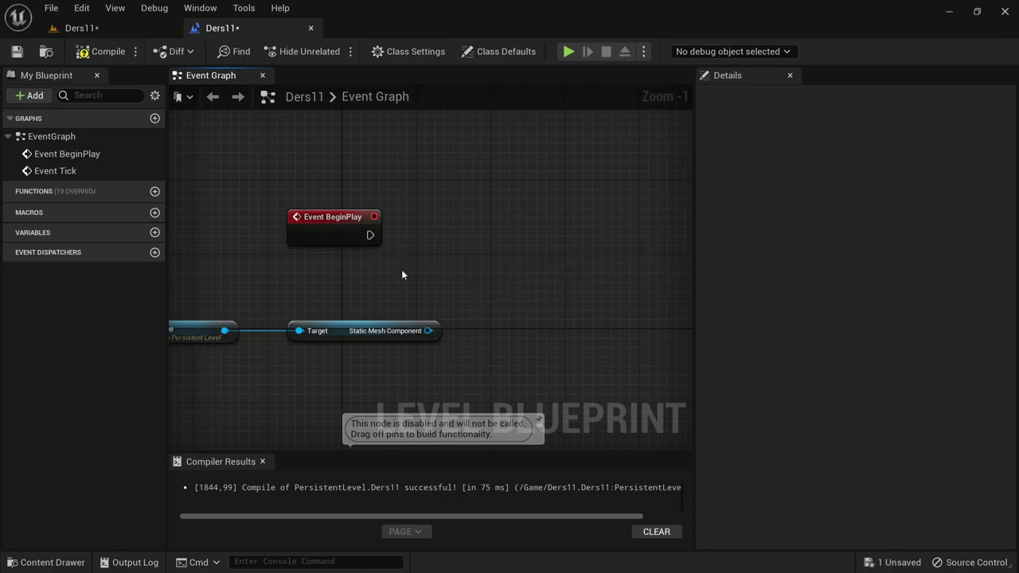
drag(415, 269, 323, 208)
key(Delete)
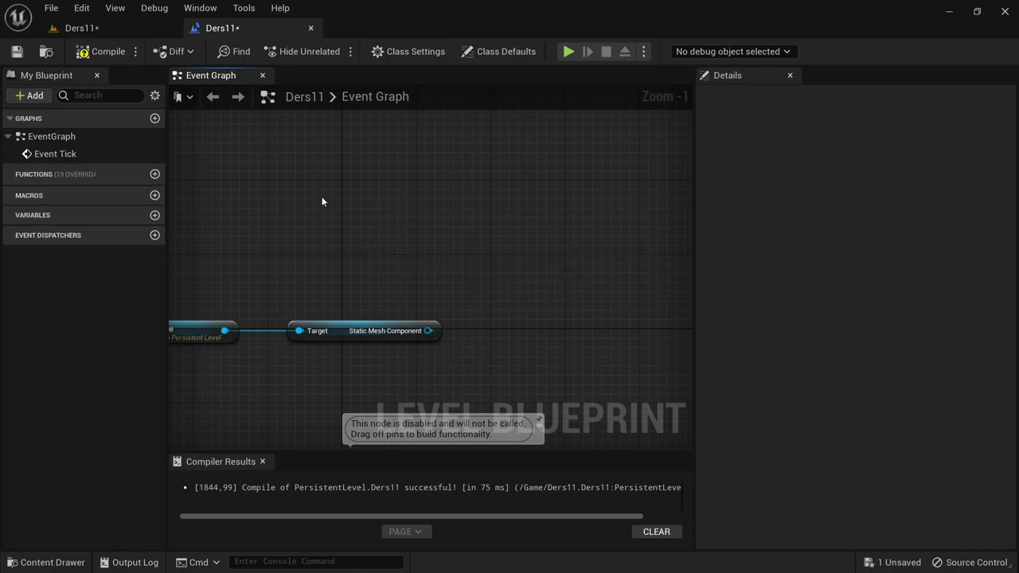
Step: Add a Space Bar keyboard event node and move it down and right above the Static Mesh Component
right_click(303, 184)
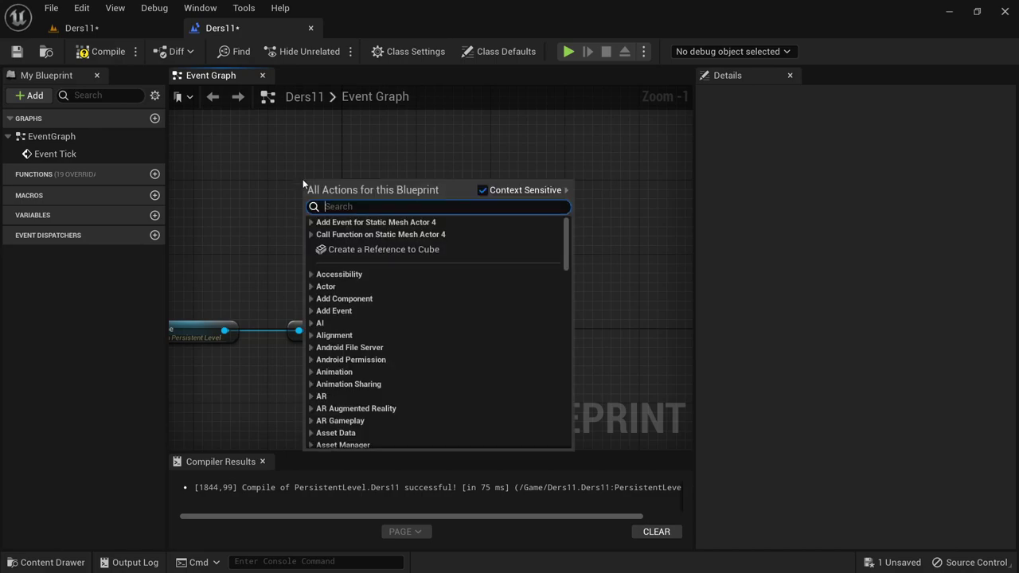
text(keyboard sp)
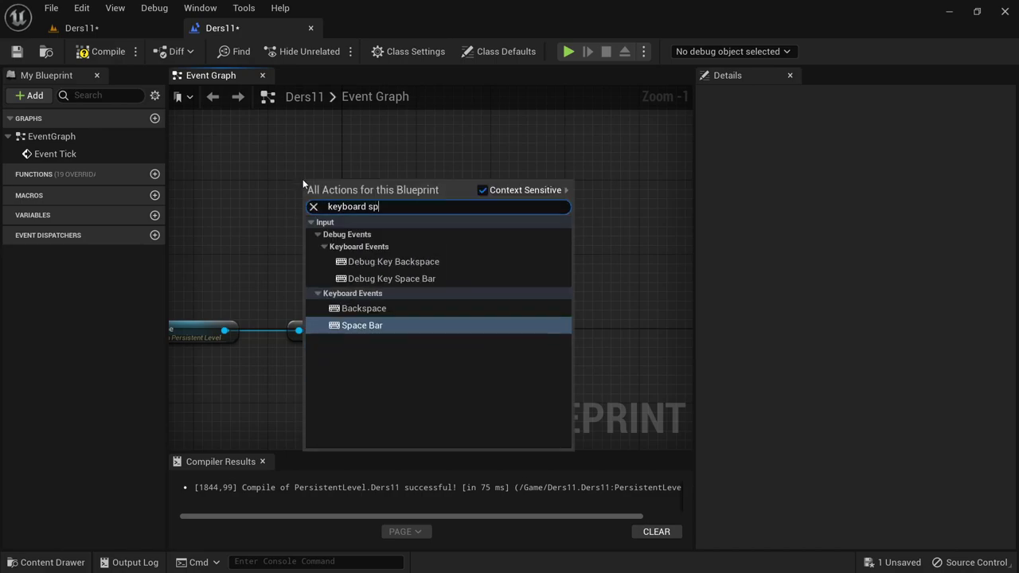
text(ace)
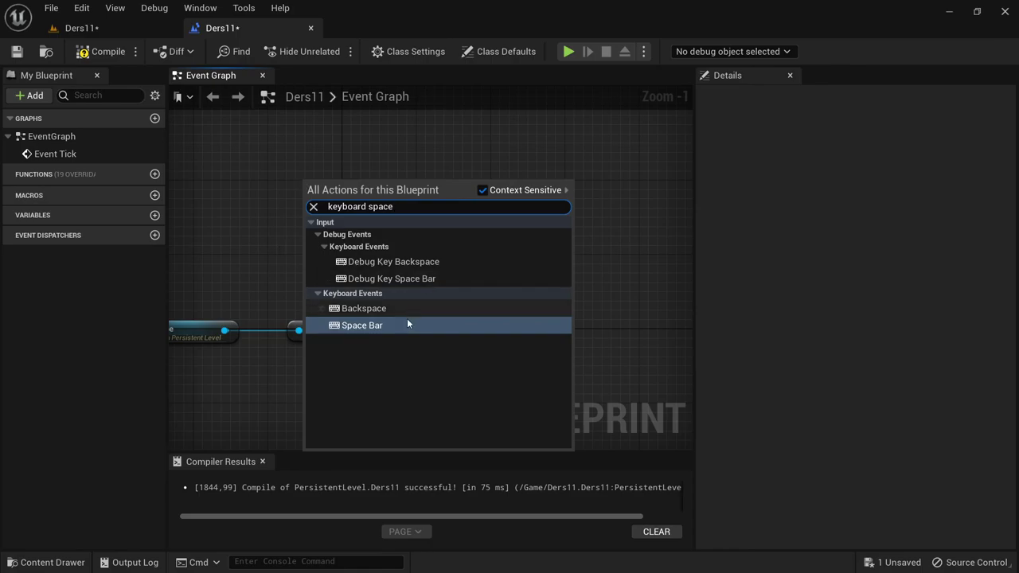
click(407, 325)
mouse_move(272, 154)
mouse_down()
mouse_move(372, 238)
mouse_move(341, 227)
mouse_up()
drag(269, 157, 393, 266)
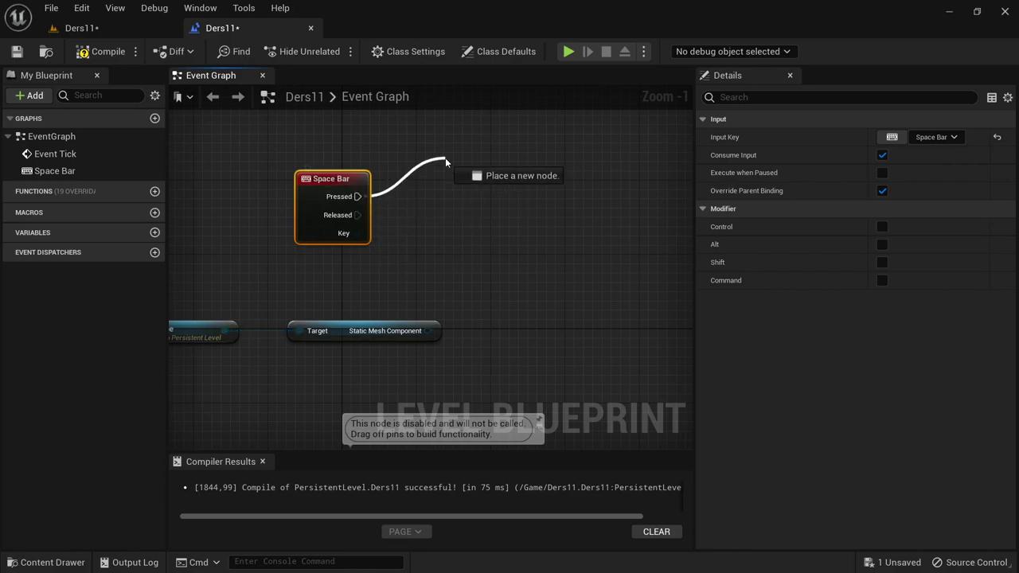
drag(356, 198, 445, 157)
click(412, 265)
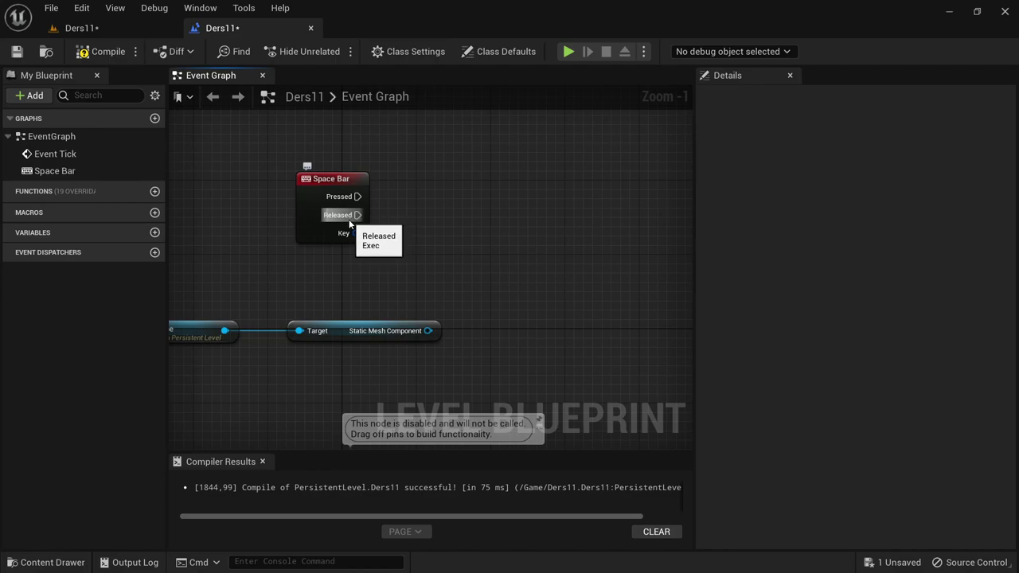
mouse_move(365, 220)
mouse_down()
mouse_move(374, 229)
mouse_move(356, 215)
mouse_up()
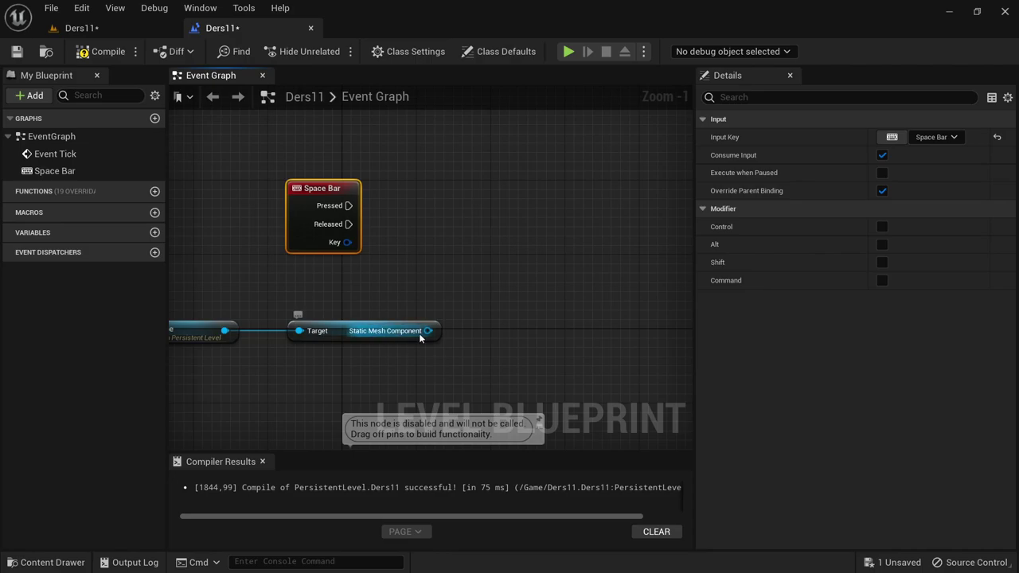
Step: Add an Add Impulse node on the Static Mesh Component, fire it from Space Bar Pressed, and compile
drag(428, 331, 529, 214)
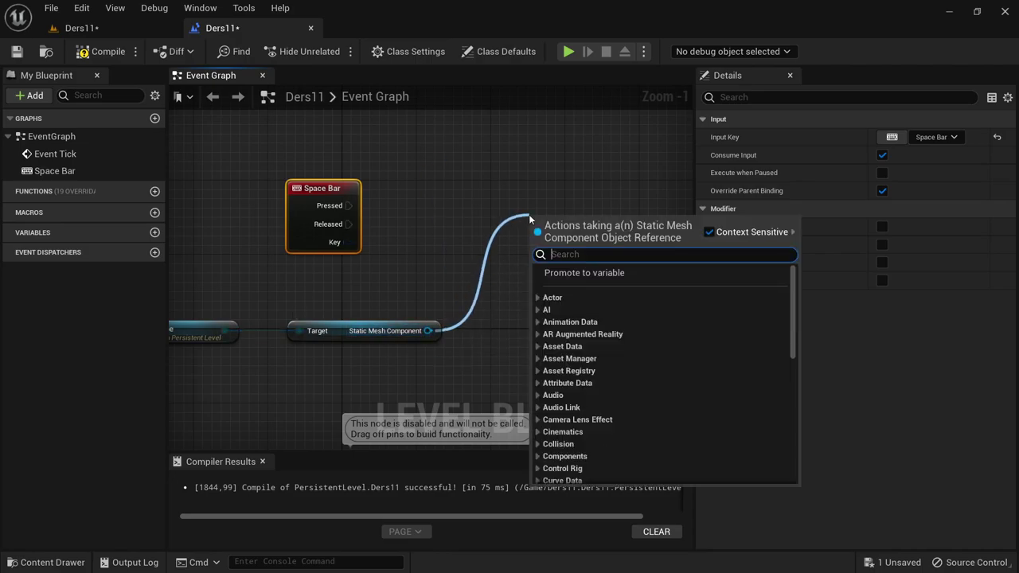
text(add i)
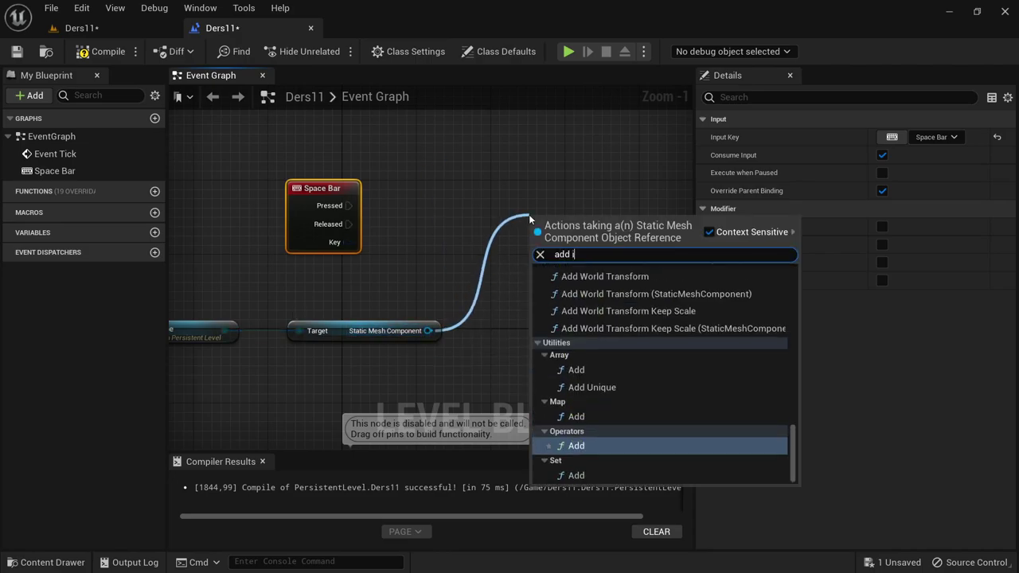
text(mpulse)
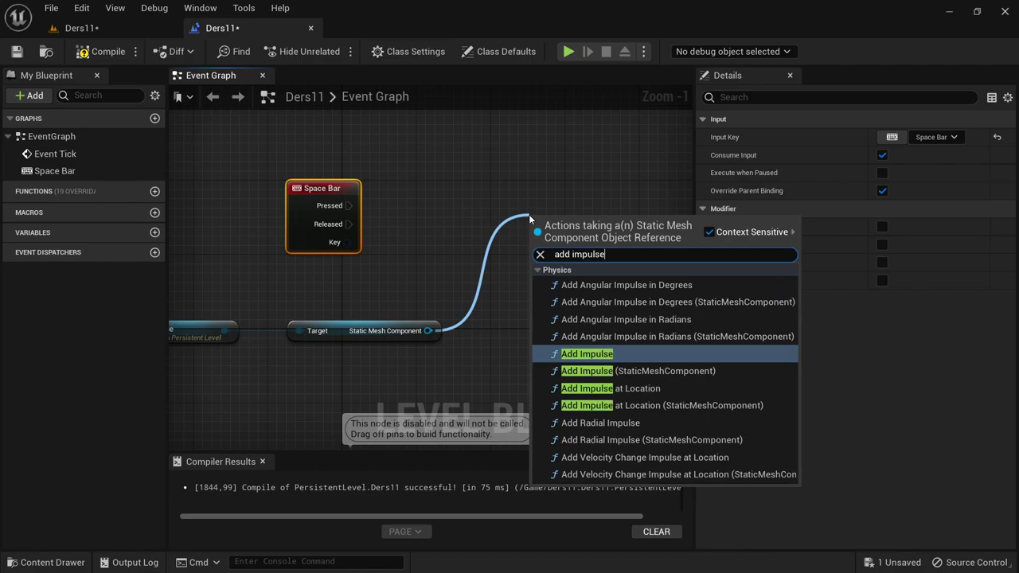
click(647, 362)
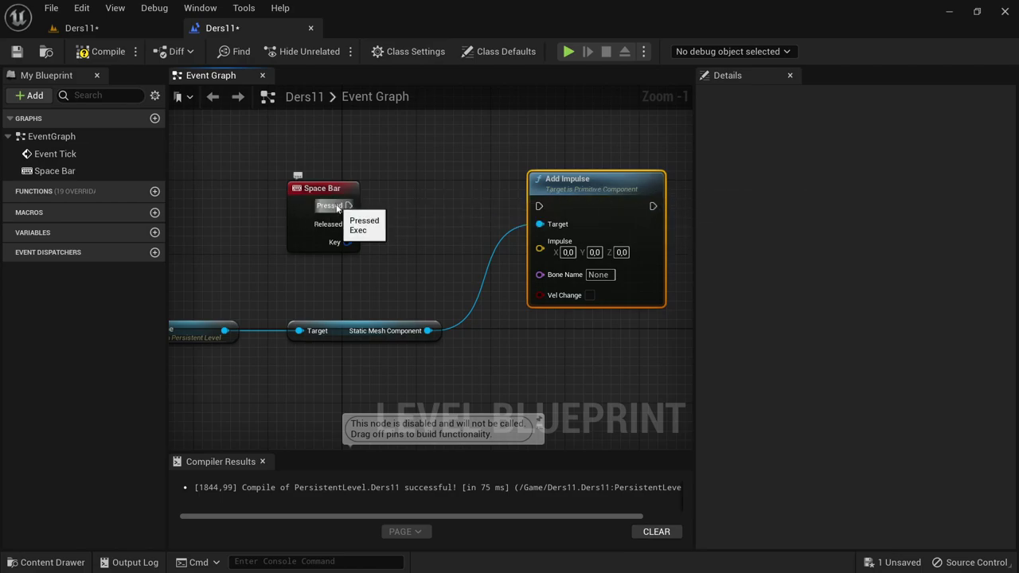
drag(337, 208, 540, 206)
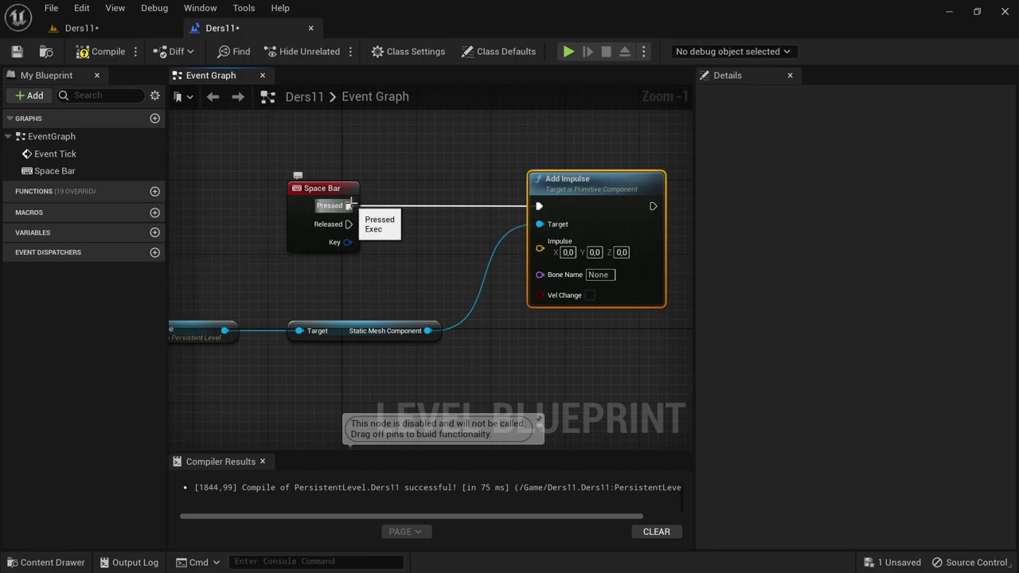
click(91, 51)
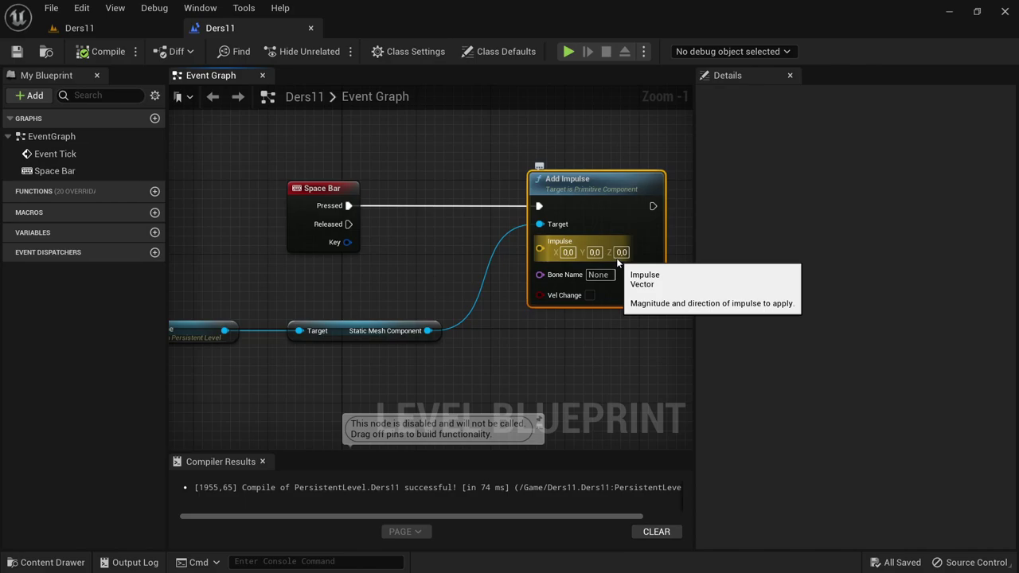
Step: Set the Add Impulse vector to X 0, Z 400 and recompile the blueprint
click(567, 252)
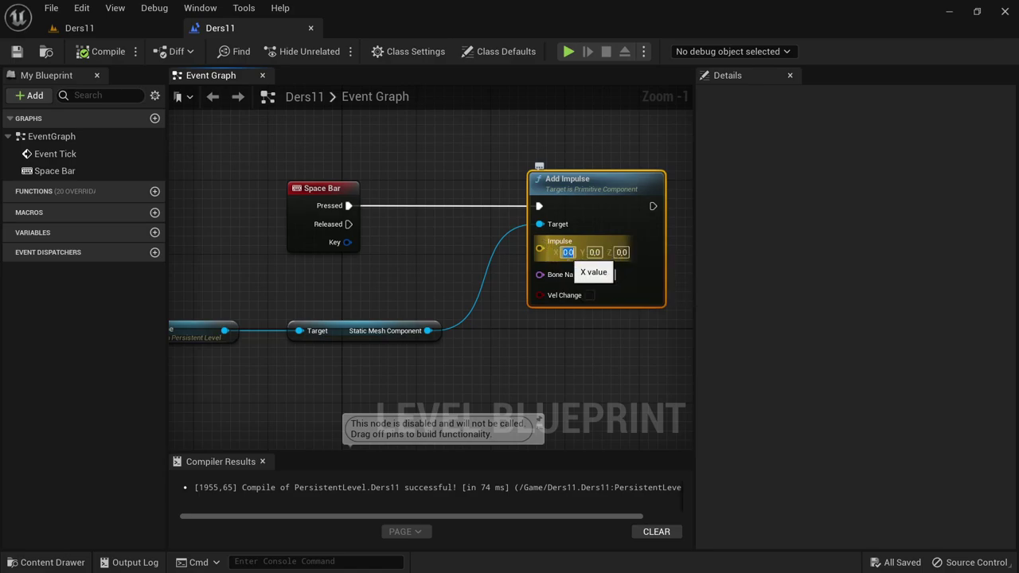
text(200)
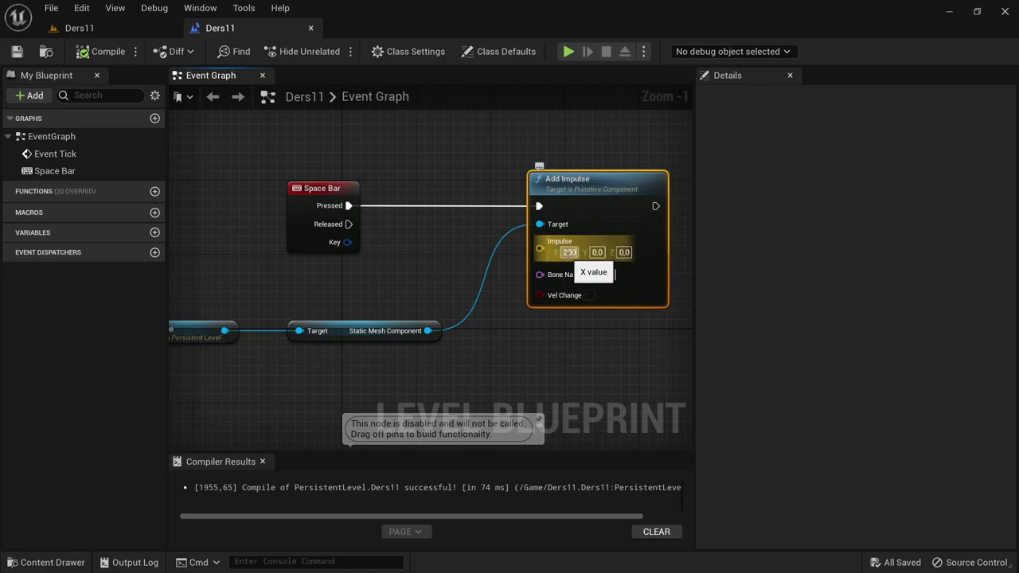
key(Return)
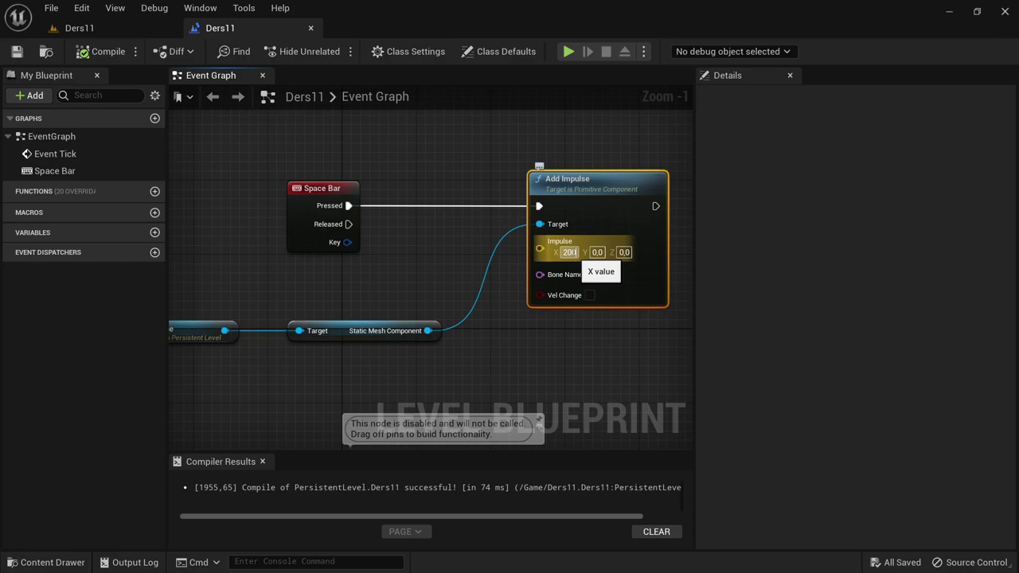
click(570, 252)
text(-200)
key(Return)
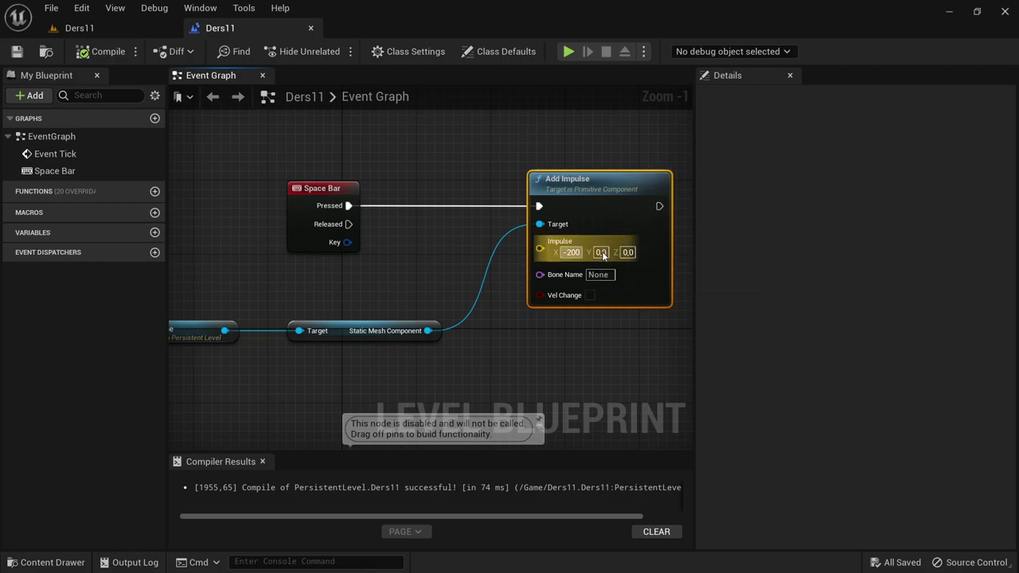
click(572, 252)
text(-)
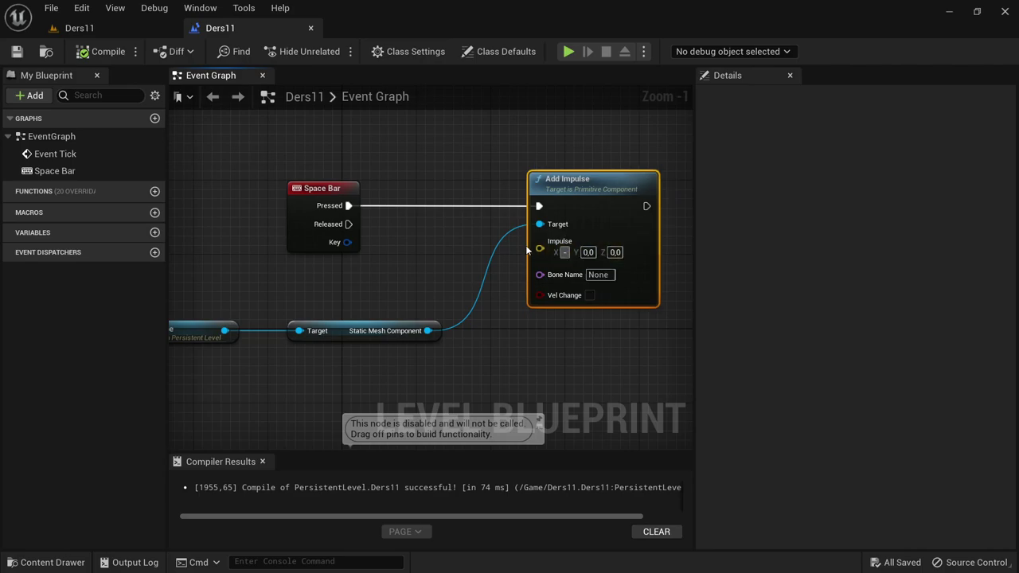
key(Return)
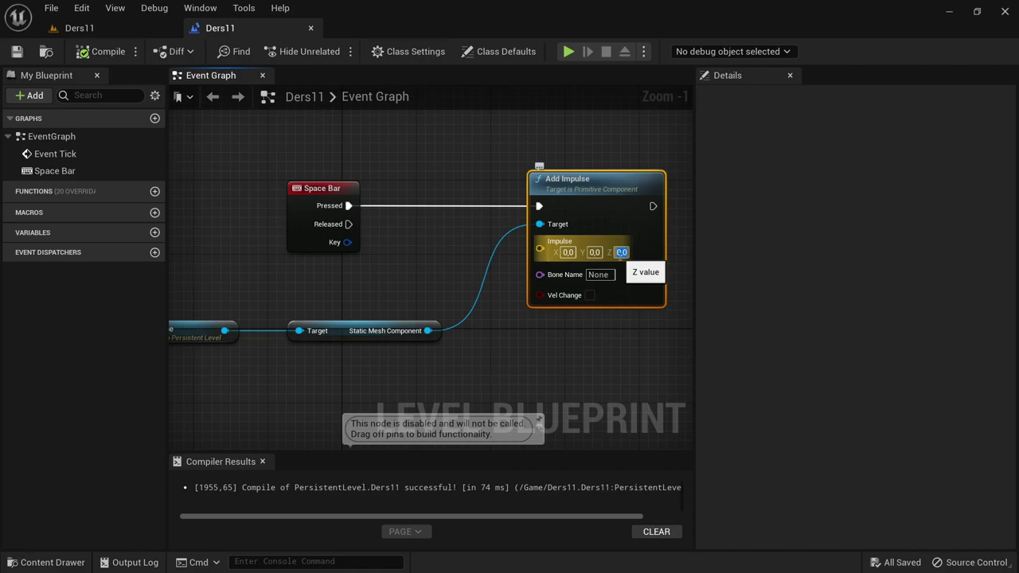
text(400)
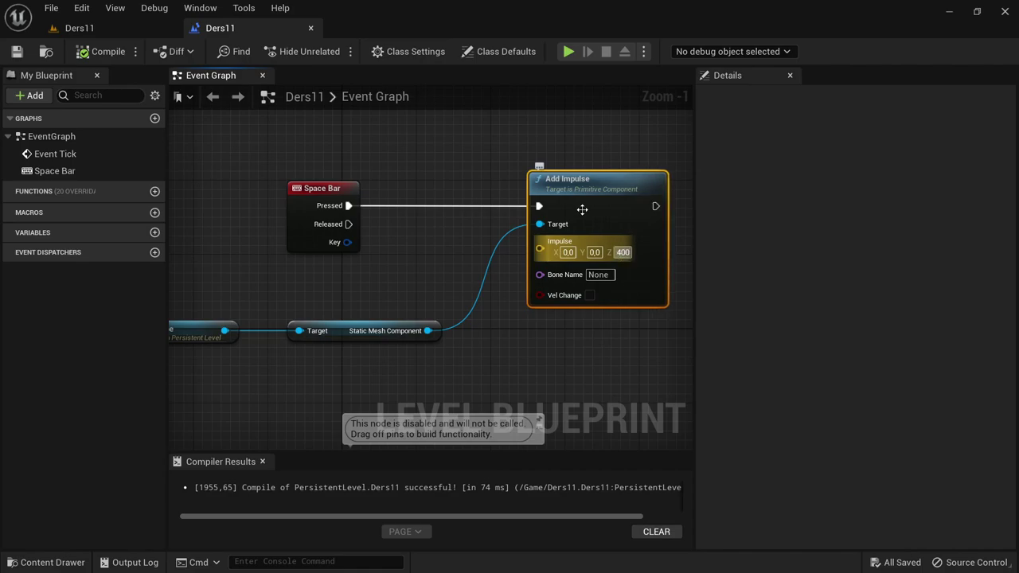
key(Return)
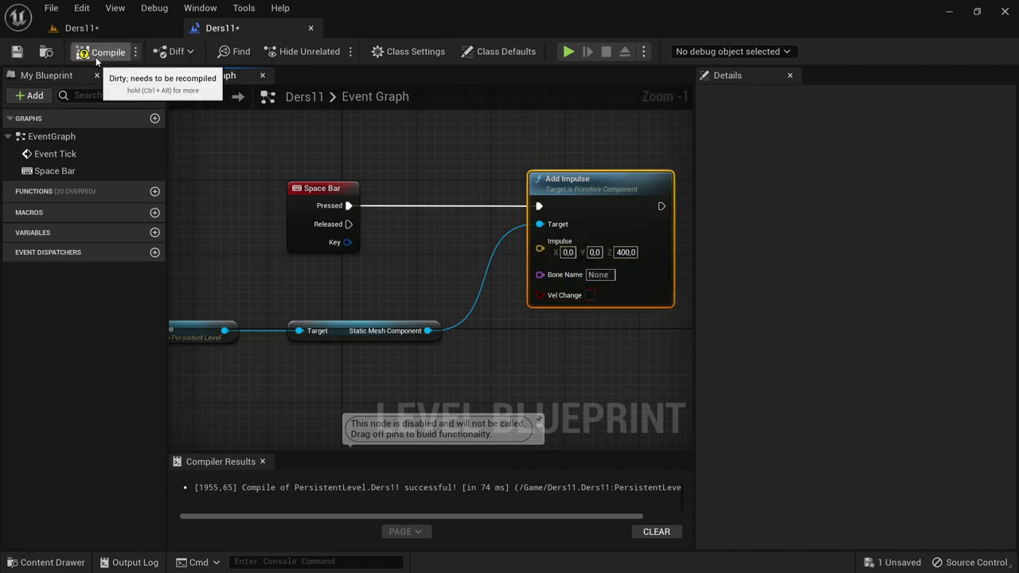
click(95, 56)
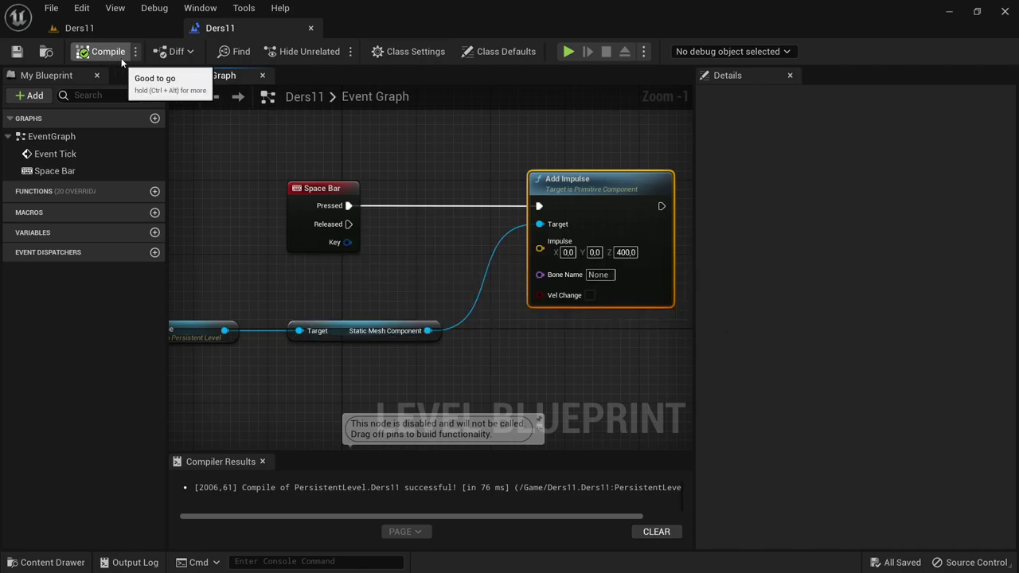
Step: Enable Vel Change, move the Cube and getter beside Add Impulse, then compile and save
drag(504, 167, 683, 340)
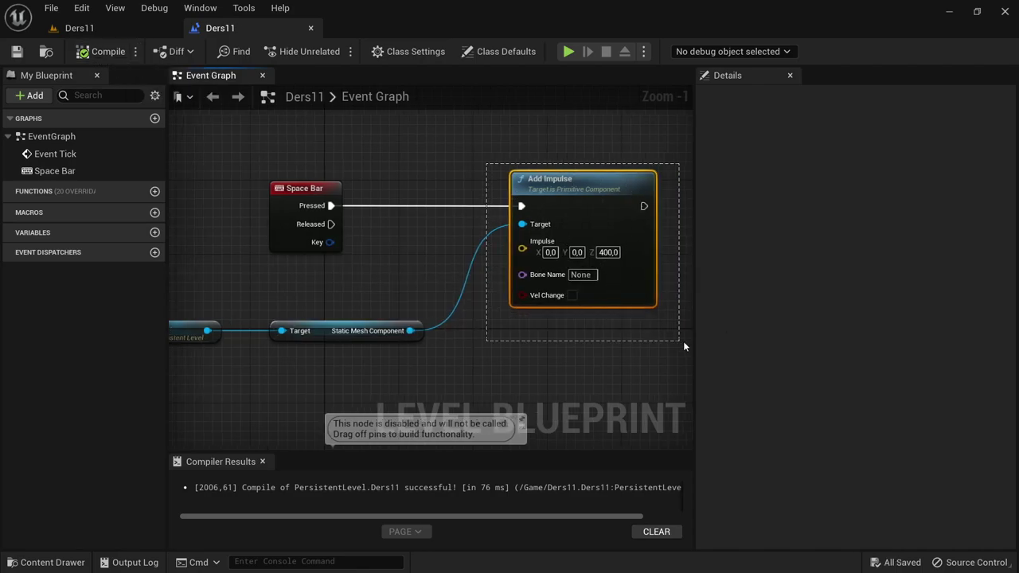
click(547, 295)
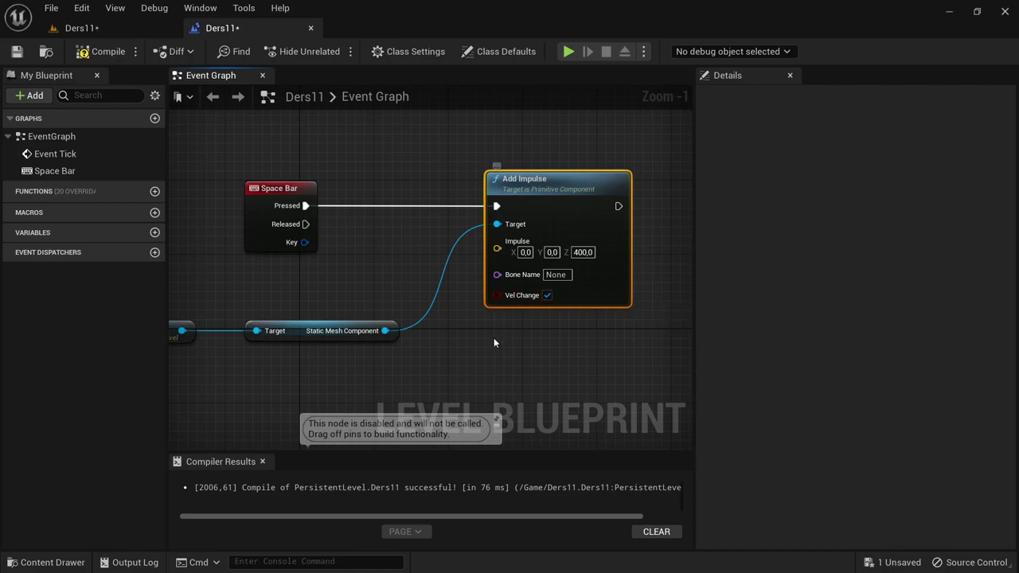
drag(336, 328, 402, 300)
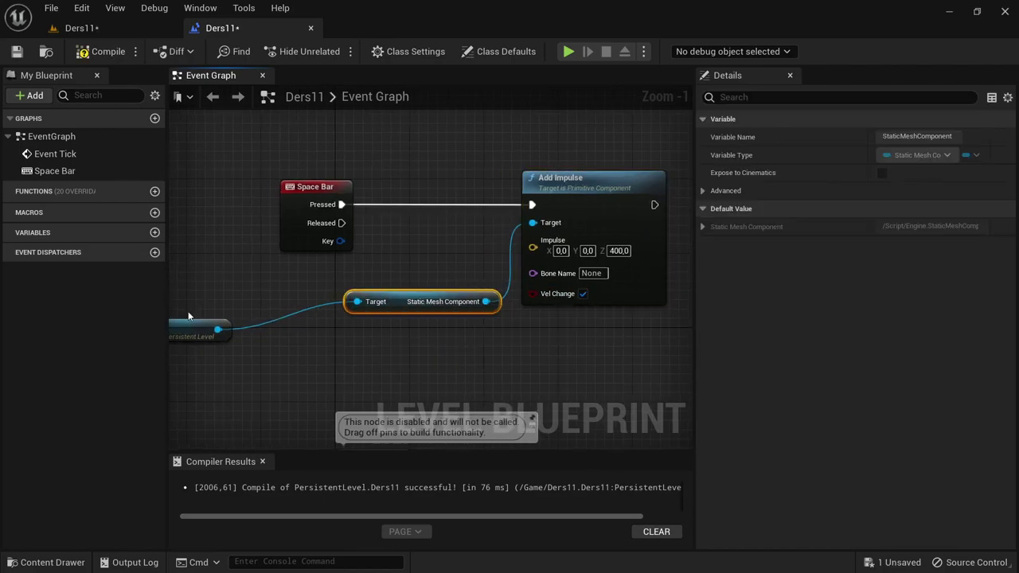
drag(184, 330, 268, 303)
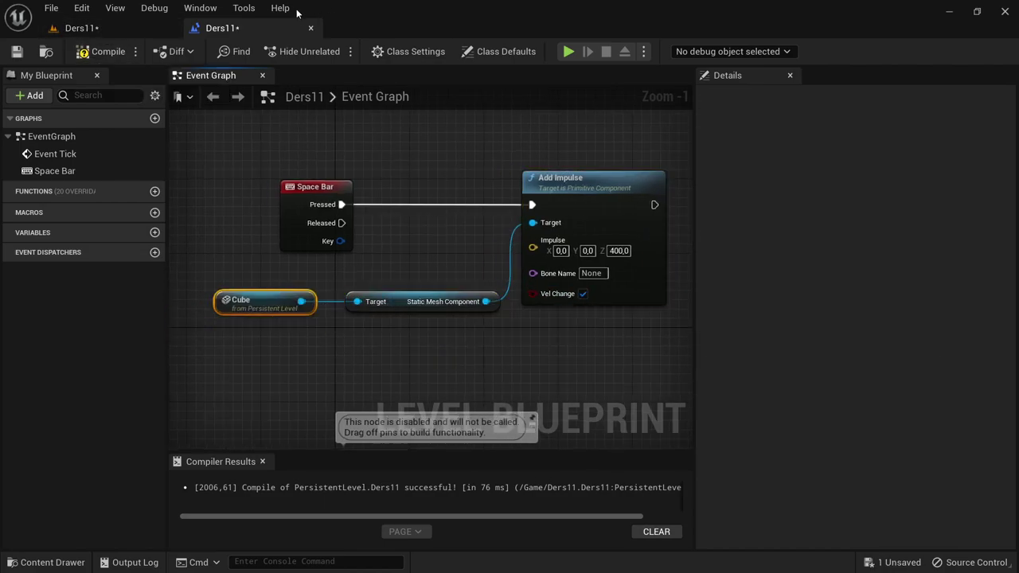
click(96, 51)
right_drag(371, 166, 454, 185)
key(ctrl+s)
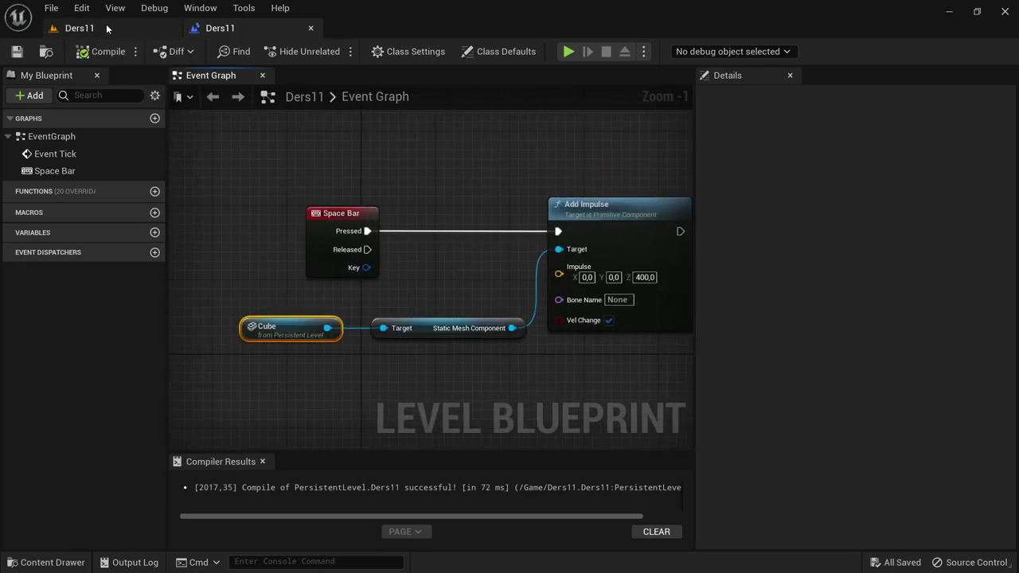
click(81, 29)
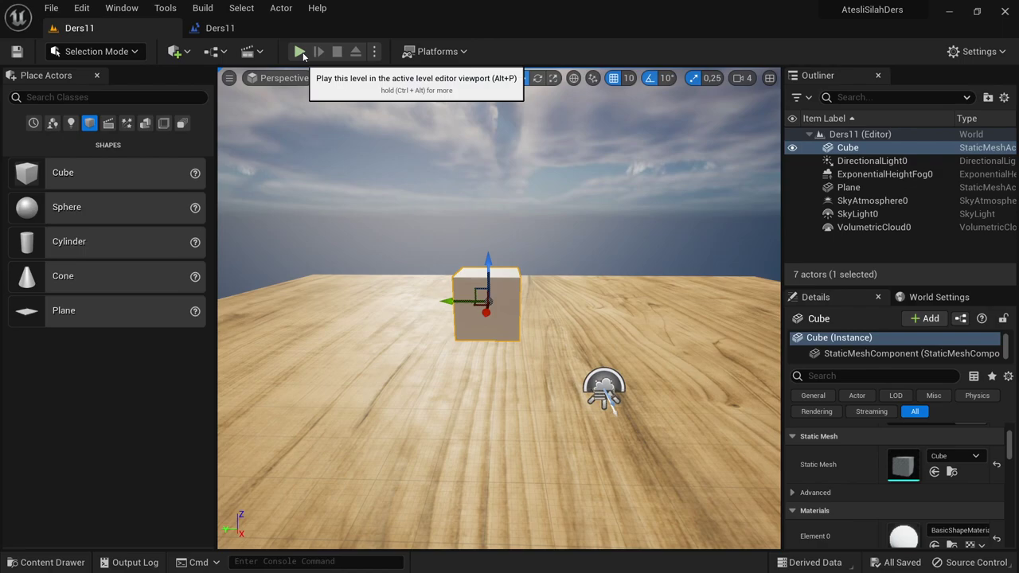
Step: Play the Ders11 level in the editor and move the camera back from the cube
key(alt+p)
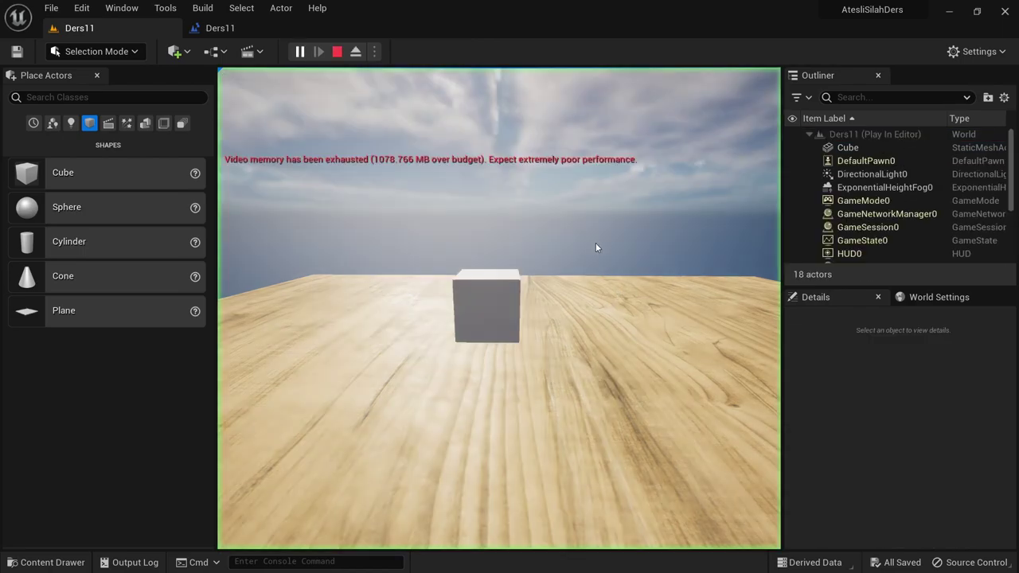
key(s)
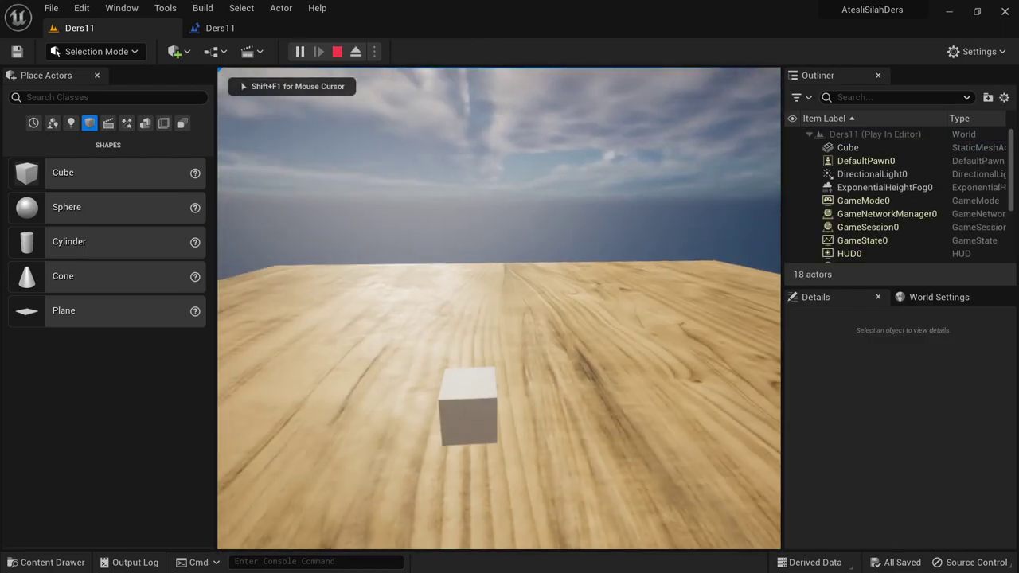